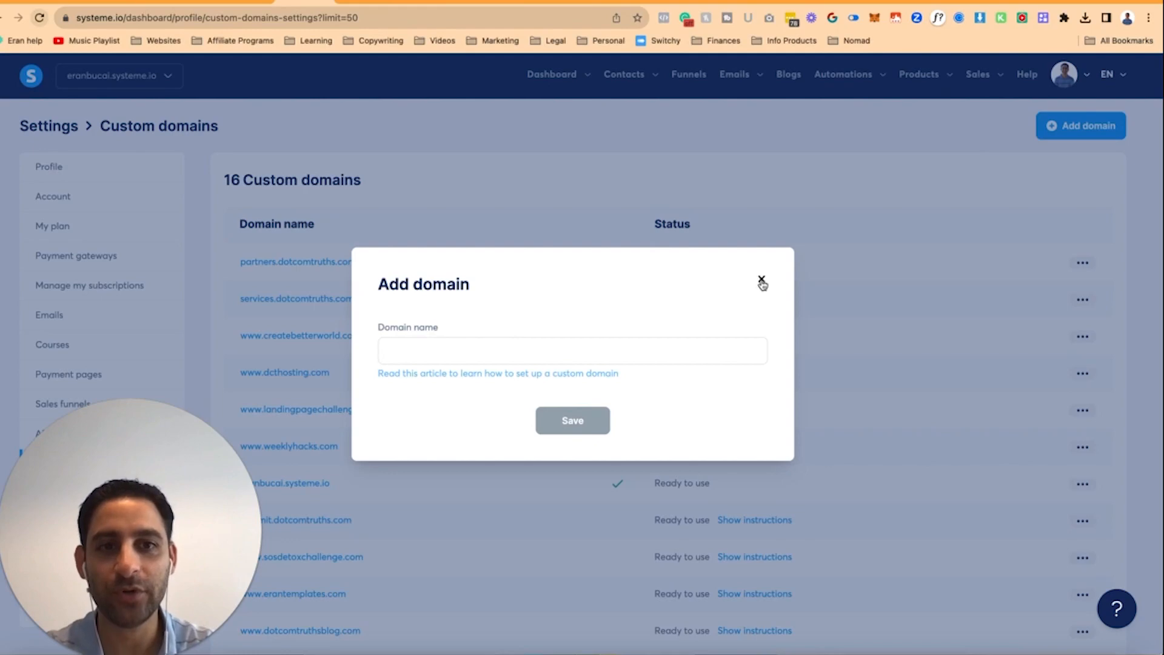
click(1085, 78)
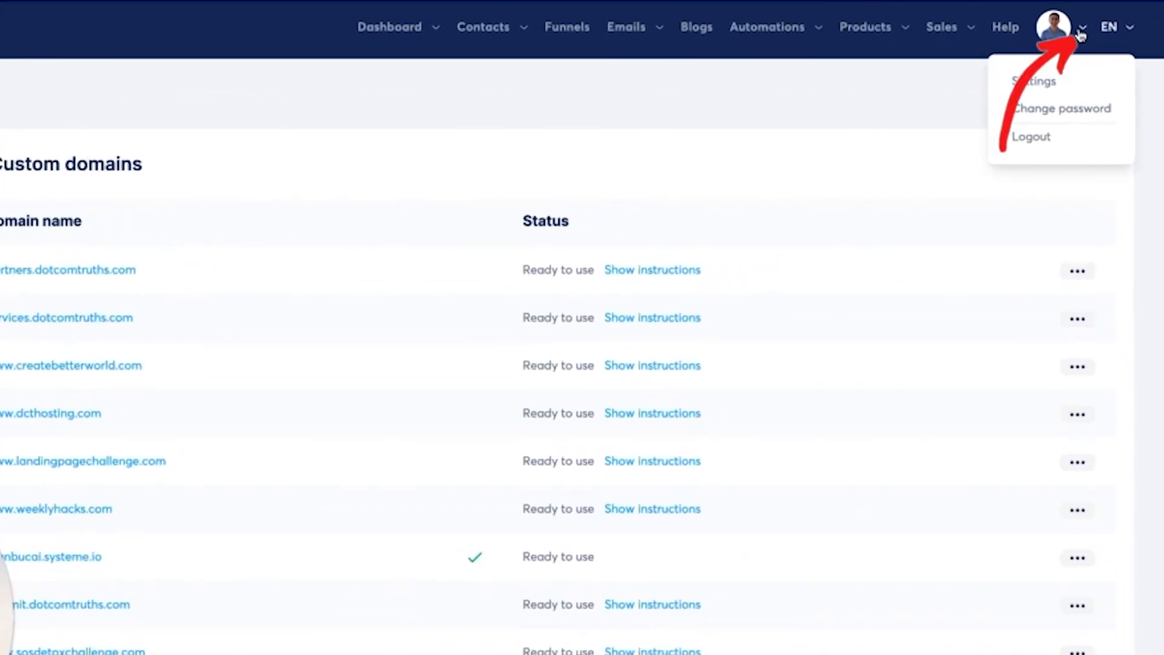
click(1037, 84)
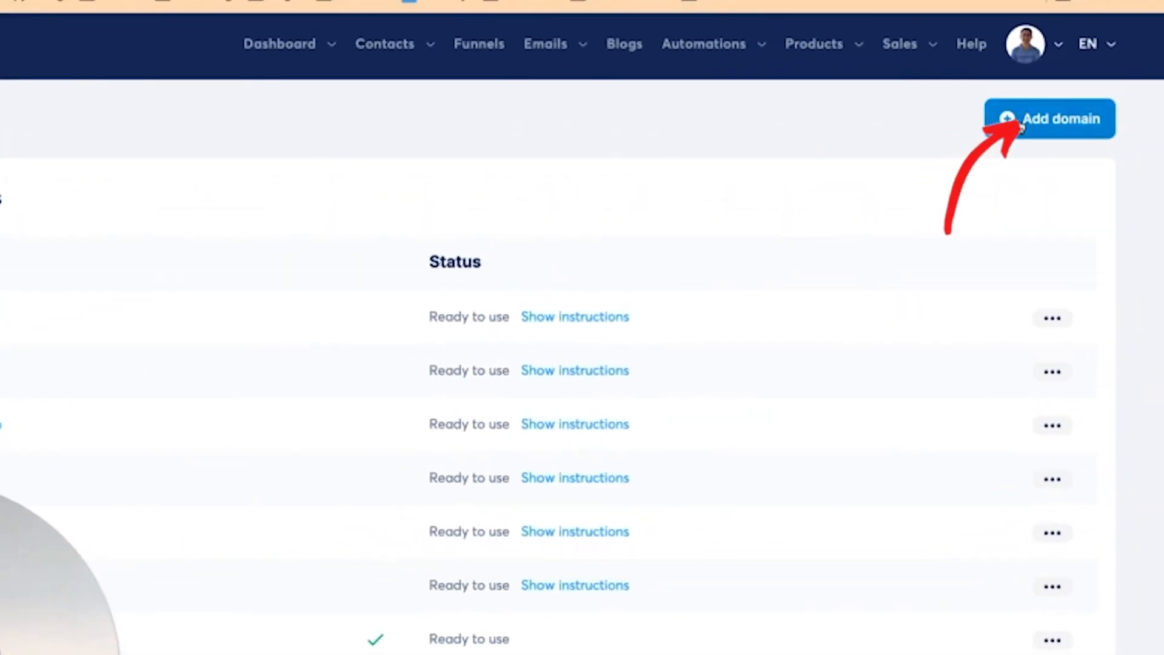
click(1014, 121)
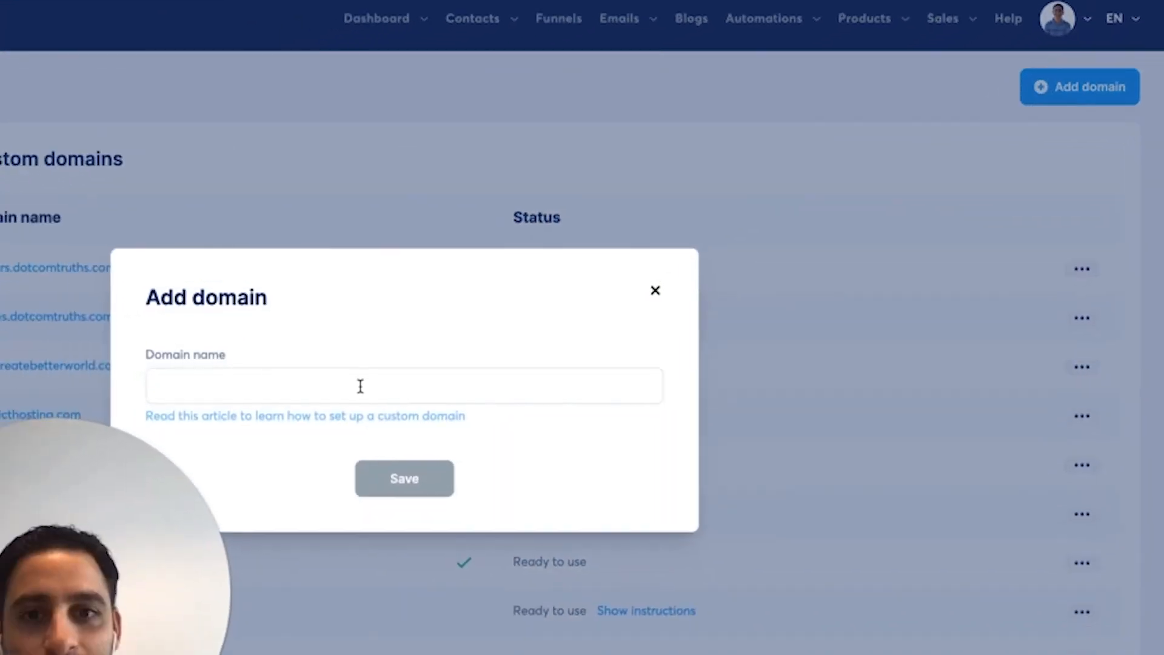
click(360, 386)
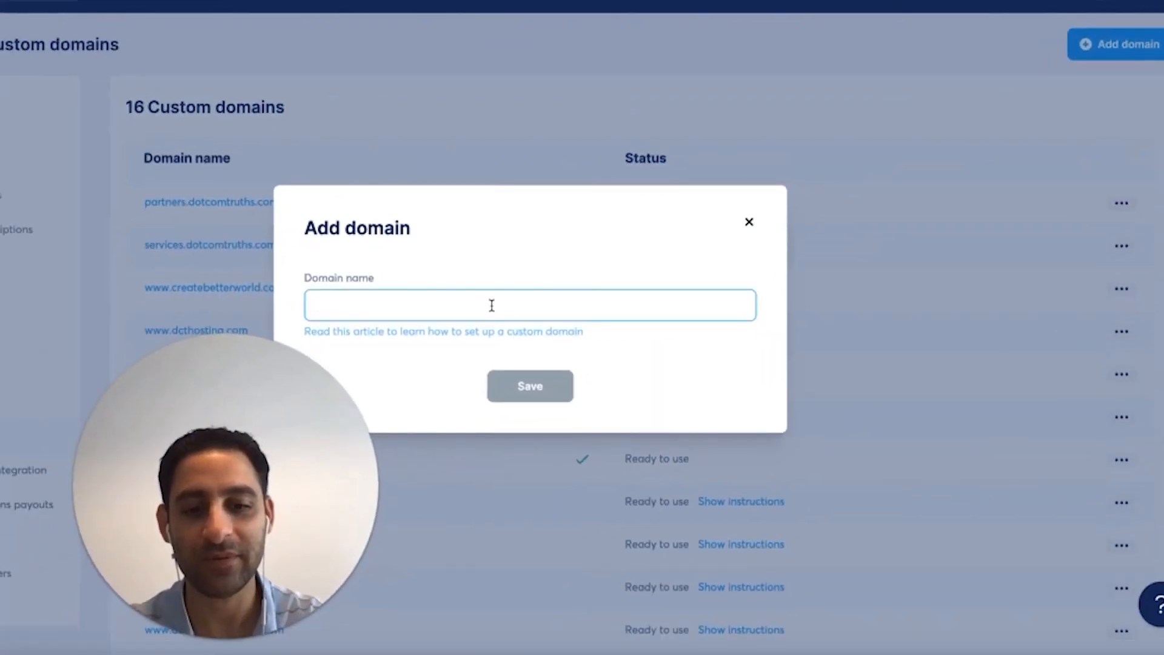
text(www)
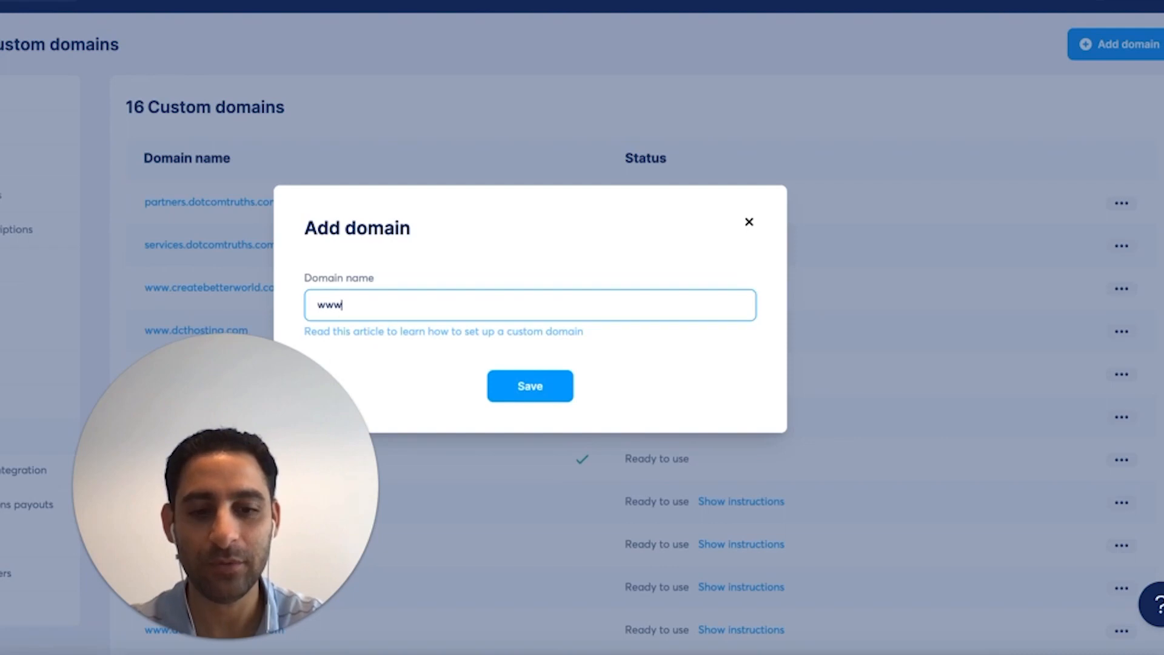
text(.marketinghas)
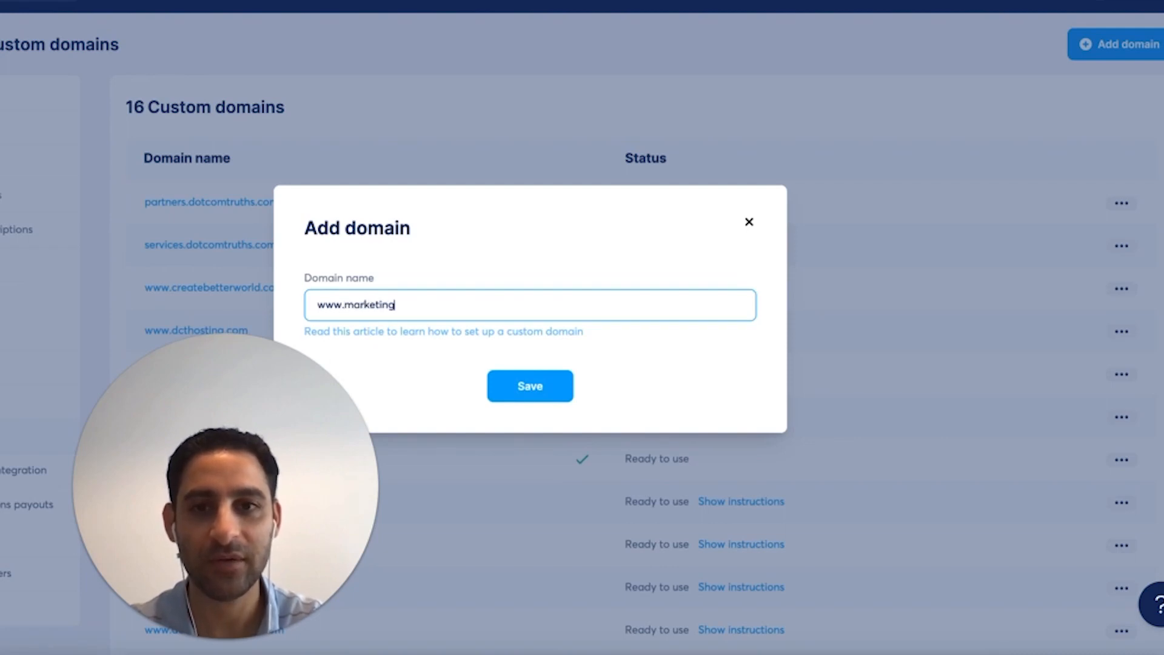
text(htag.)
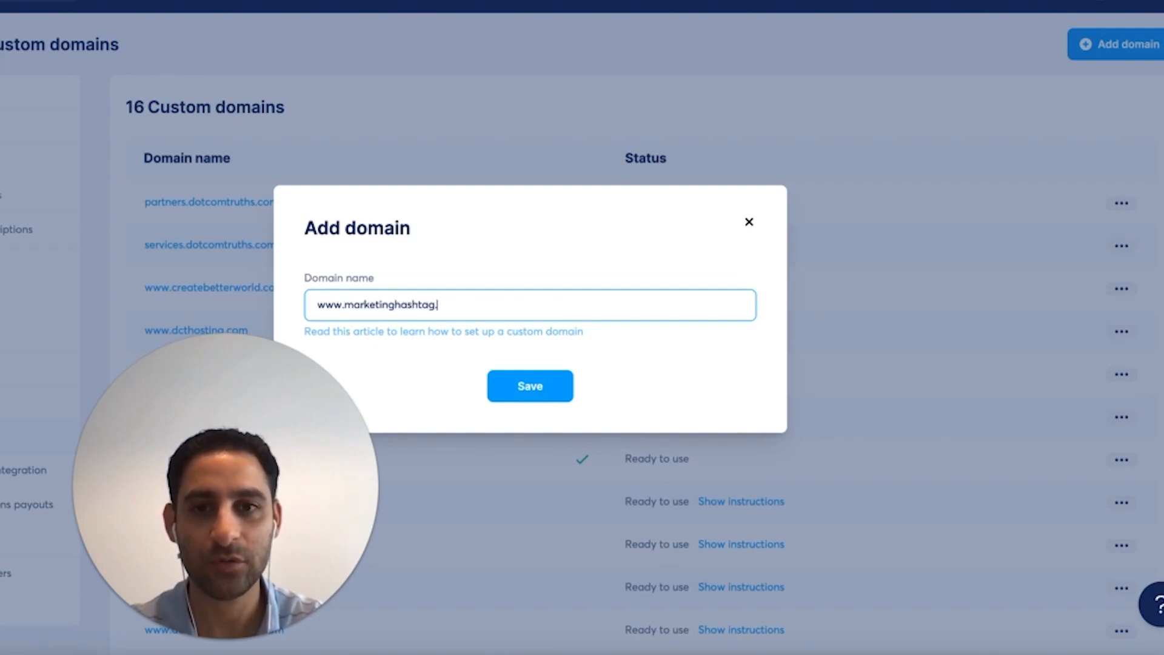
text(com)
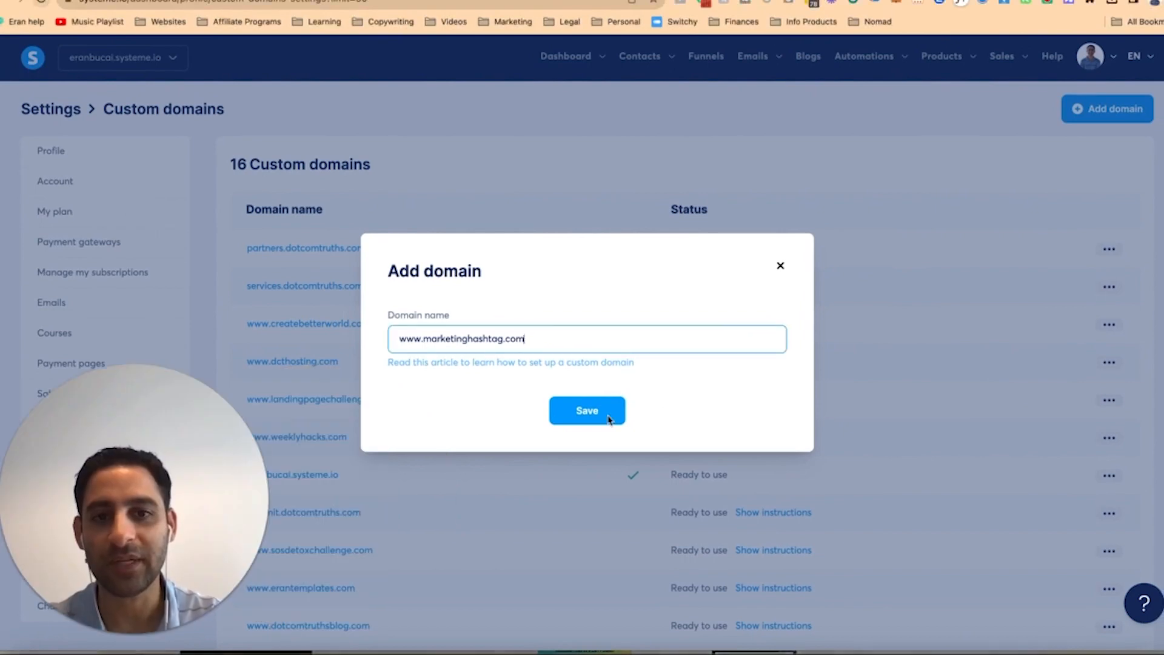
click(609, 418)
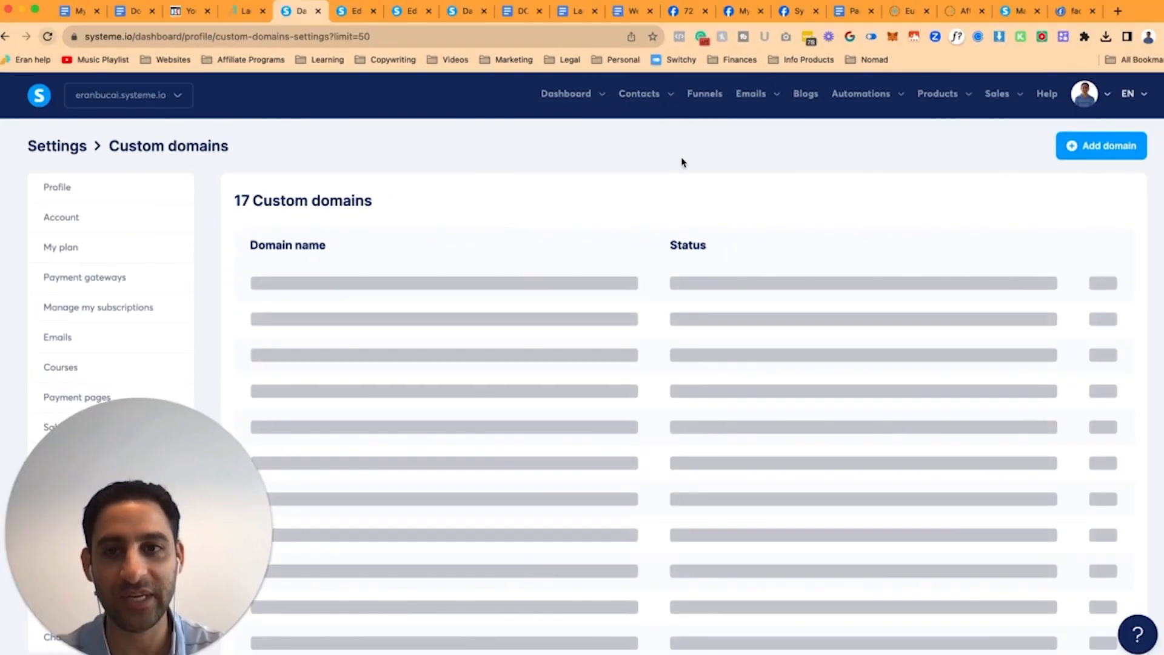
key(ctrl+Right)
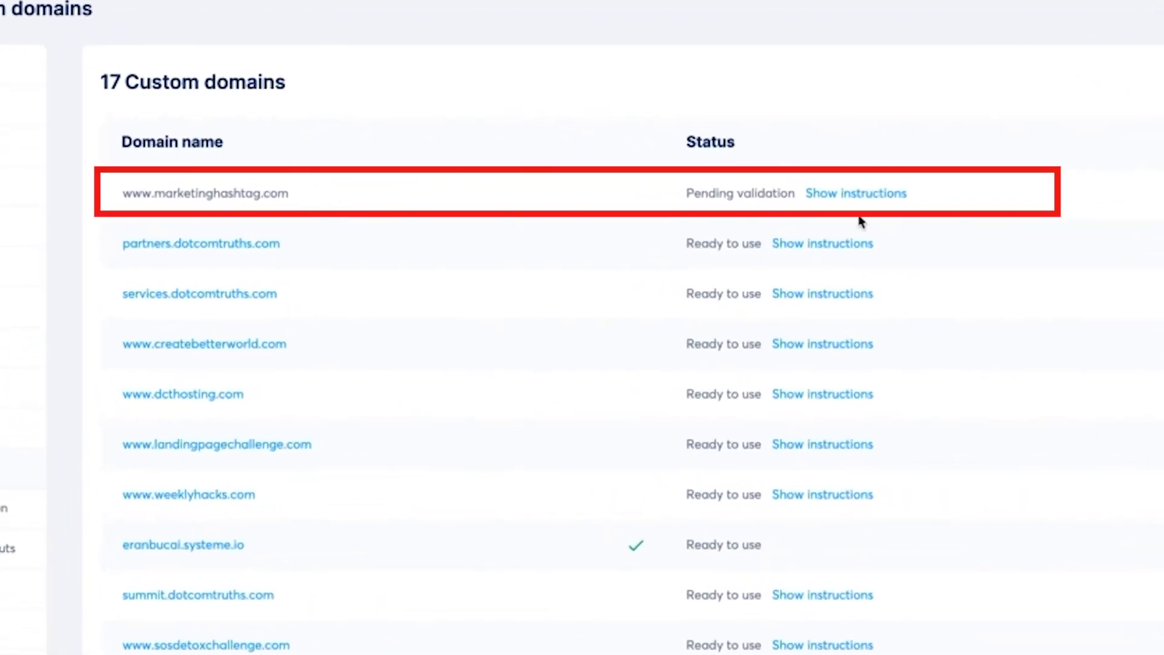
click(878, 194)
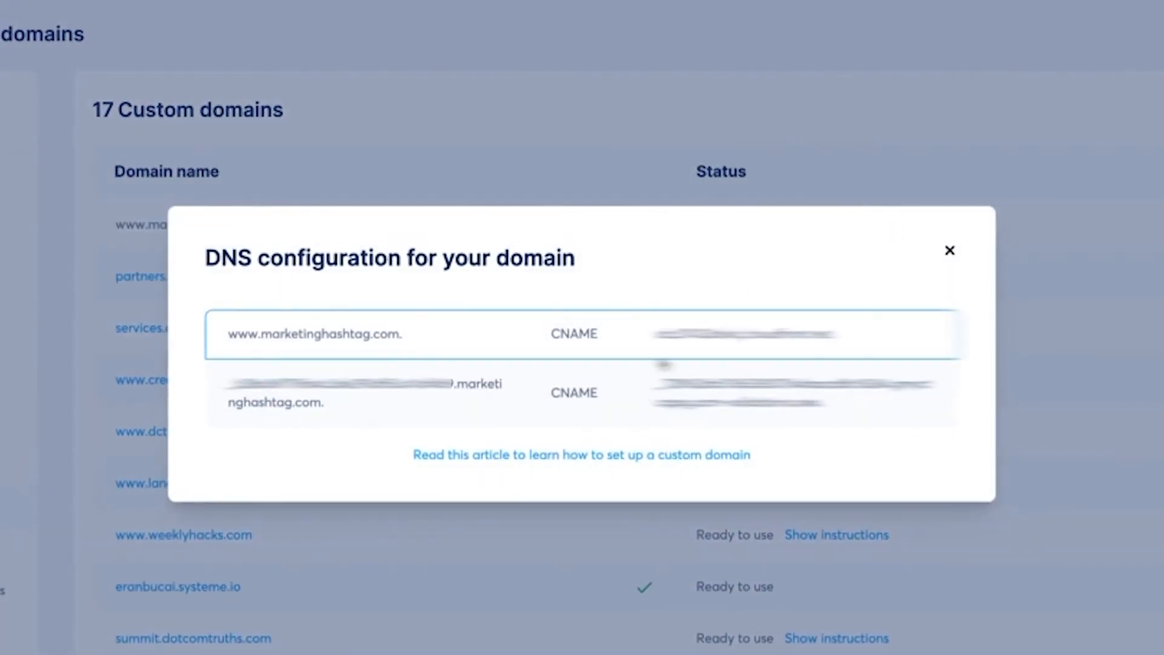
drag(700, 342, 836, 333)
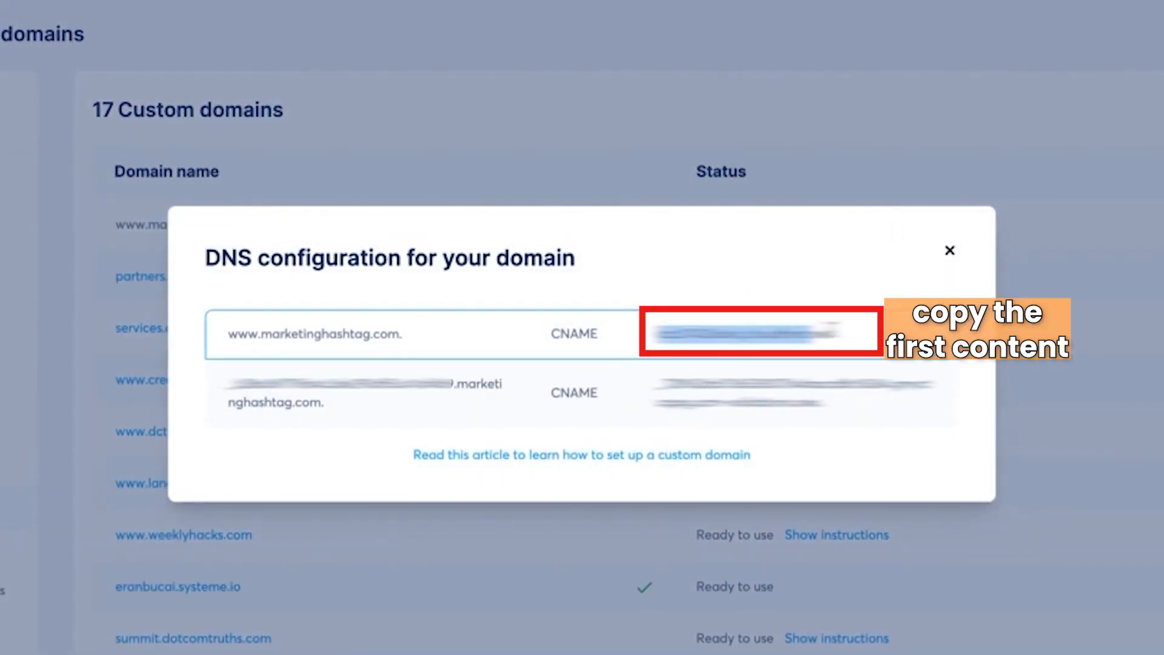
right_click(788, 340)
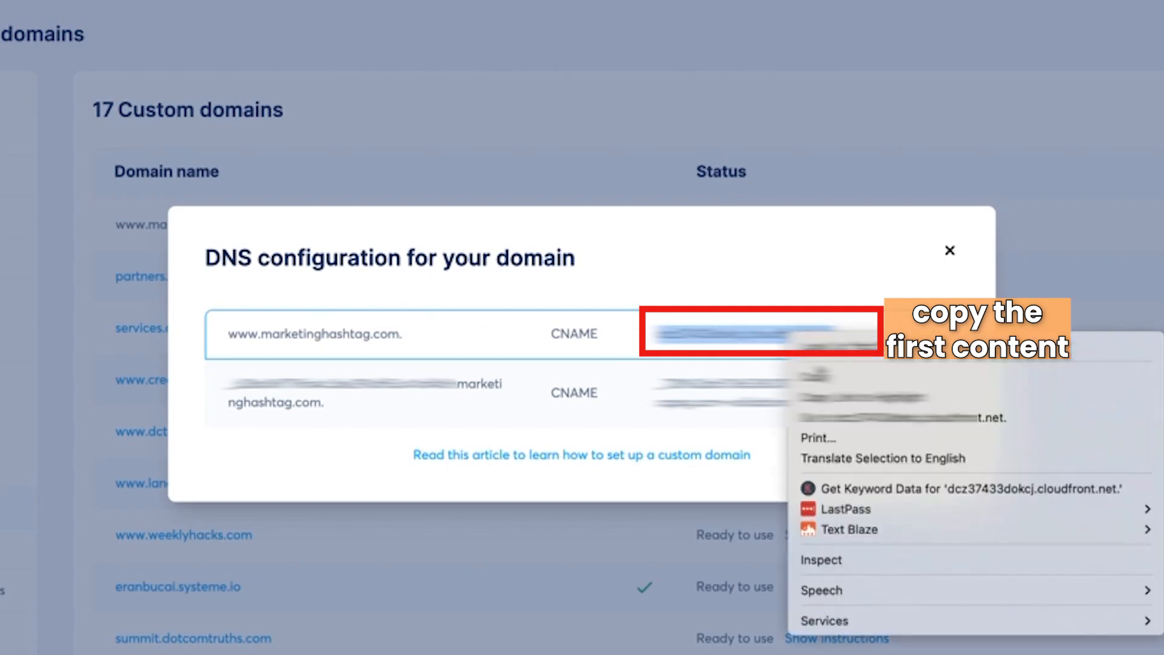
click(820, 367)
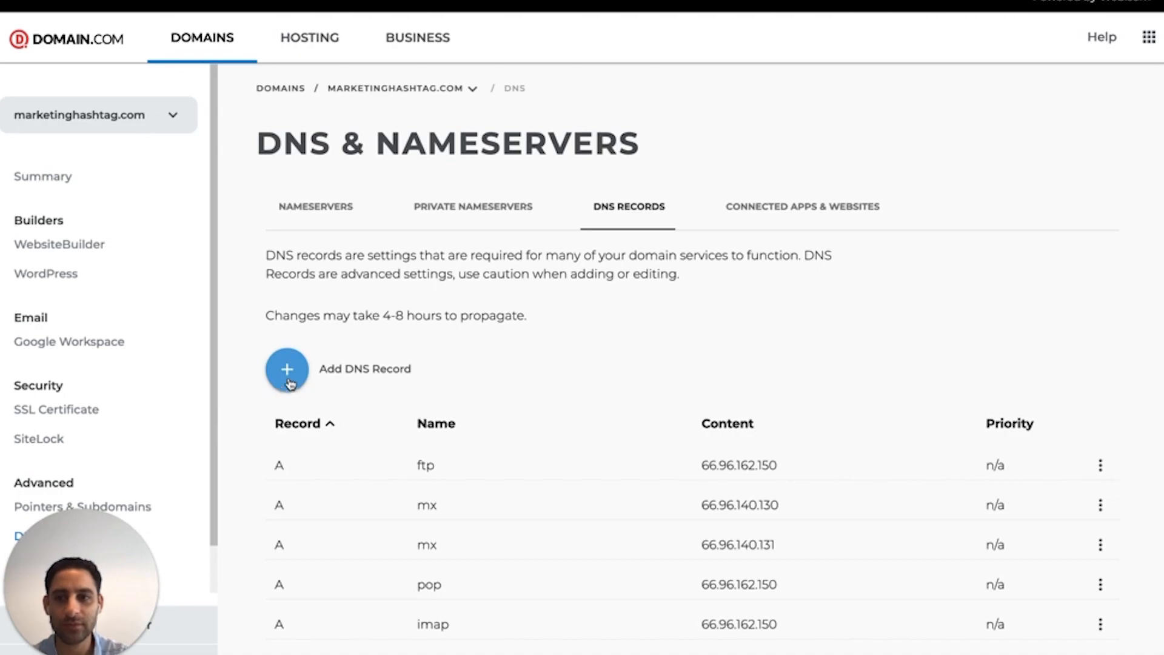
Switch to Domain.com and add a CNAME record for marketinghashtag.com named www, with the copied content and a TTL of 1 Hour.
click(286, 375)
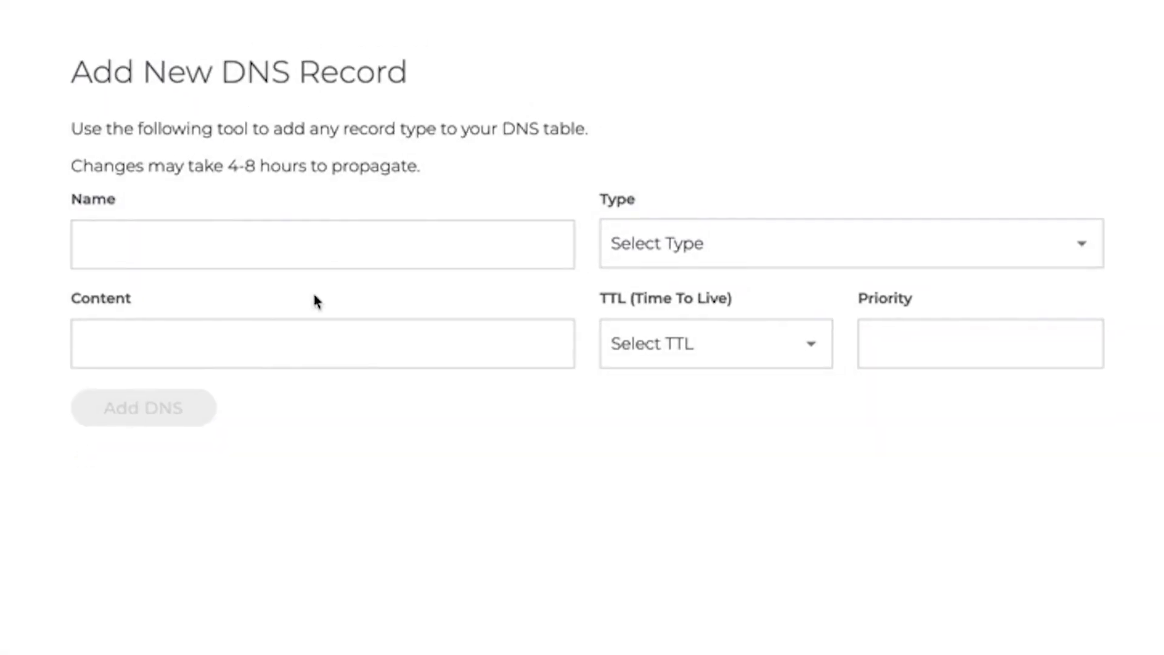
click(665, 245)
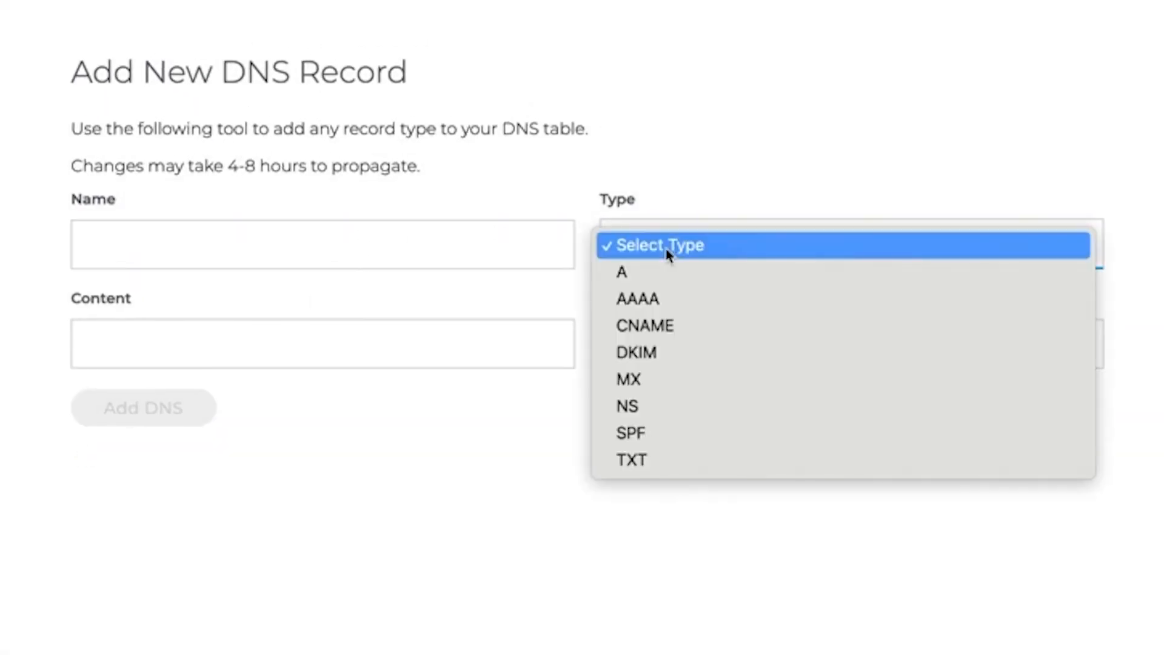
click(669, 326)
click(356, 247)
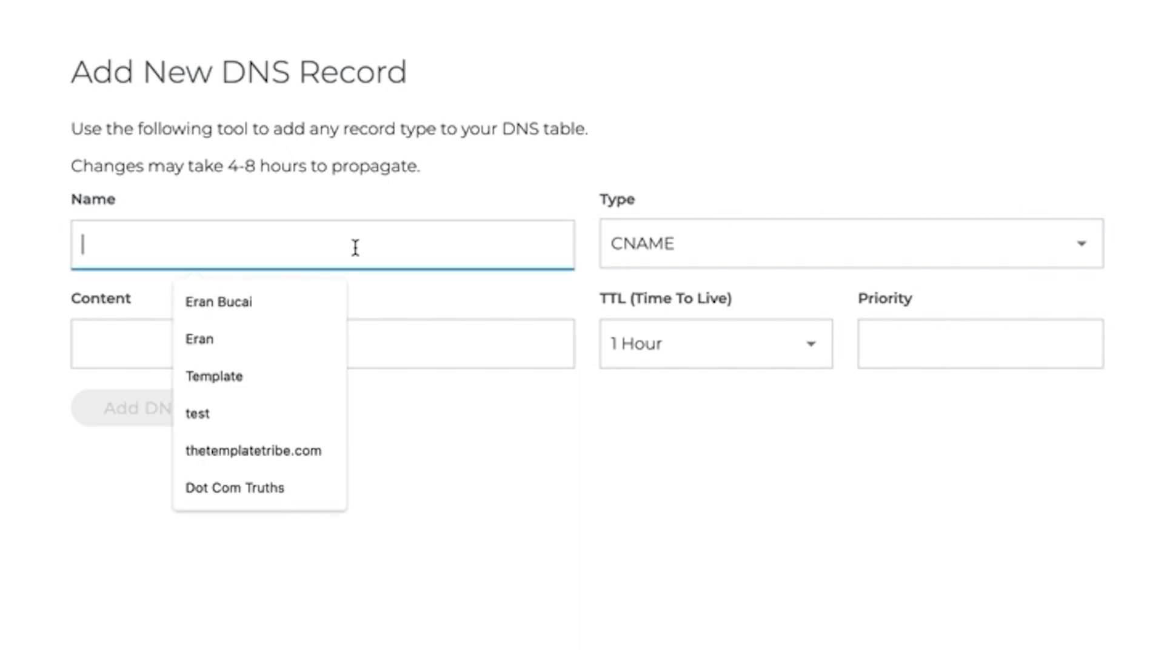
text(www)
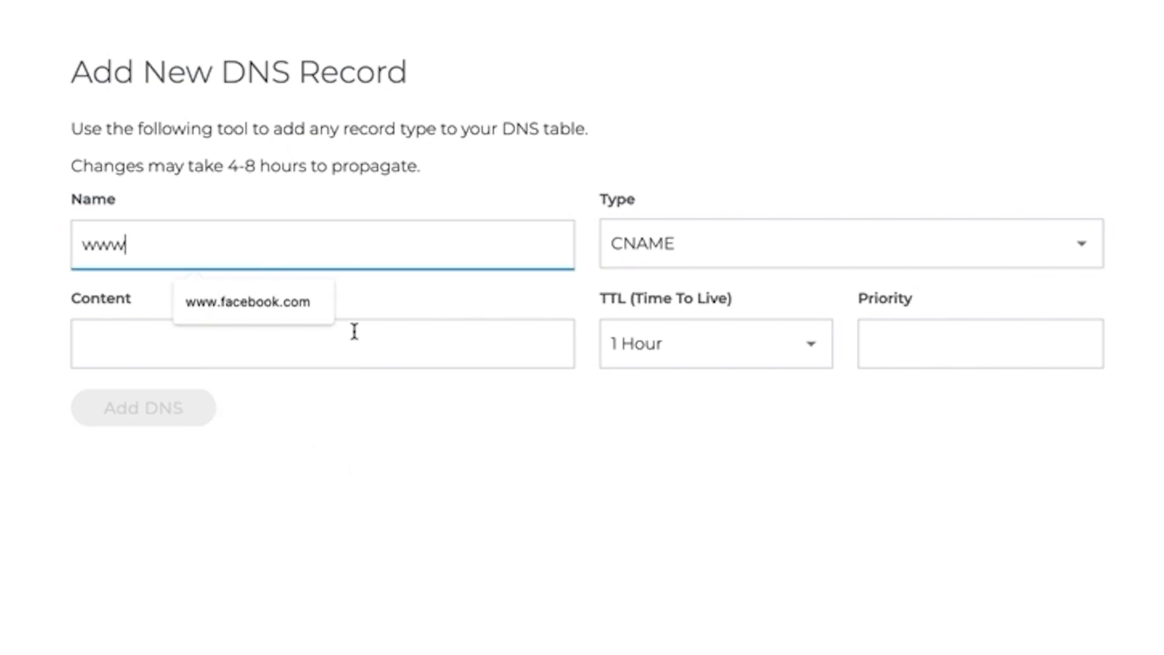
click(382, 345)
key(ctrl+v)
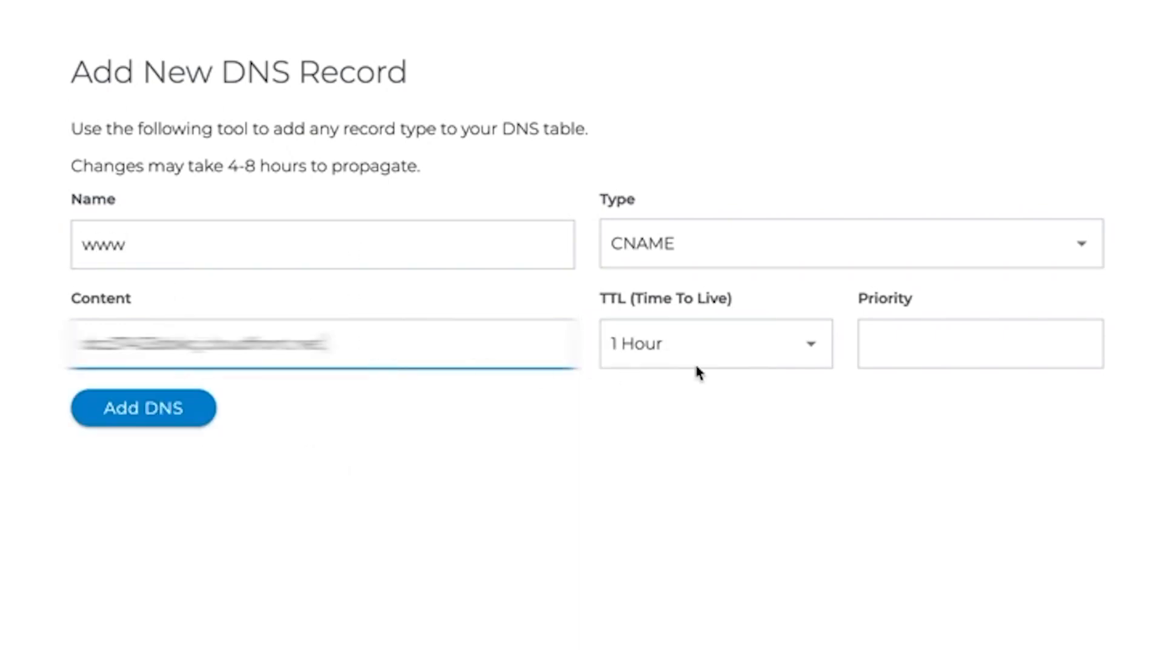
click(765, 355)
click(645, 342)
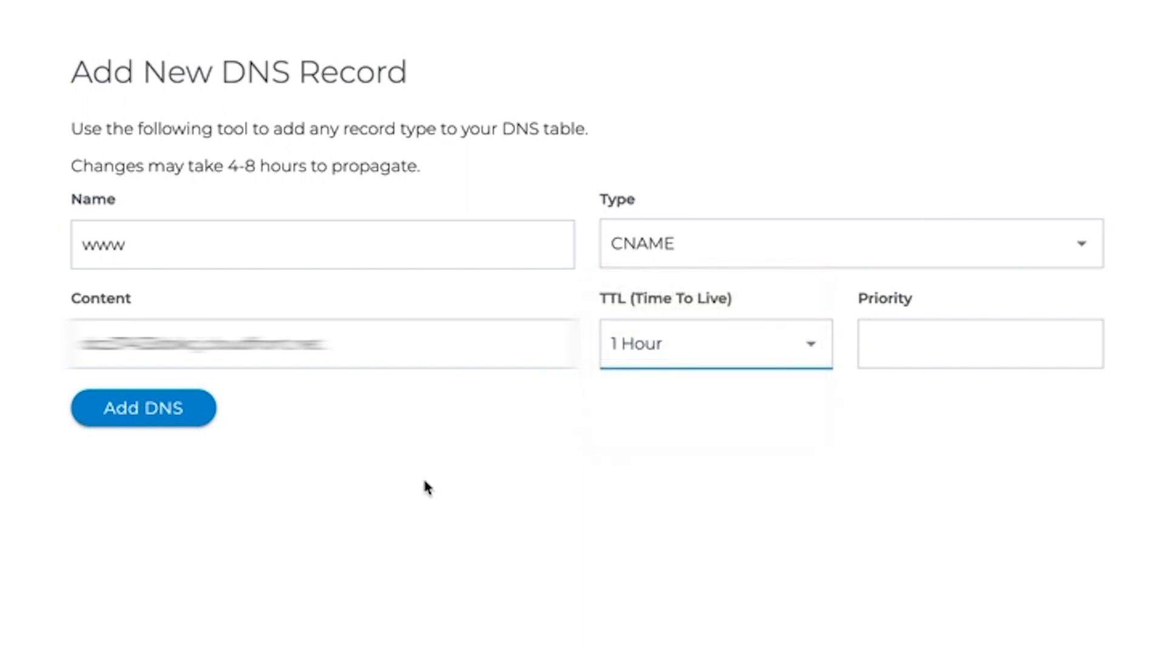
click(206, 413)
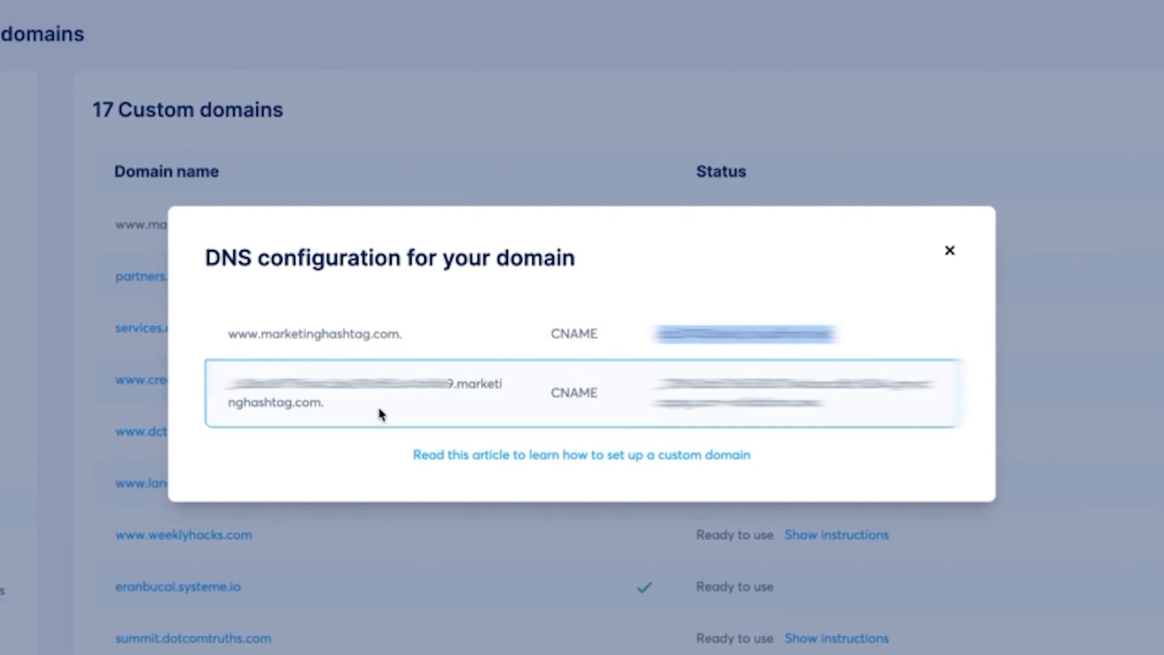
Start another CNAME record in Domain.com, using the second record's name from the systeme.io DNS instructions without the domain part.
drag(230, 393, 436, 396)
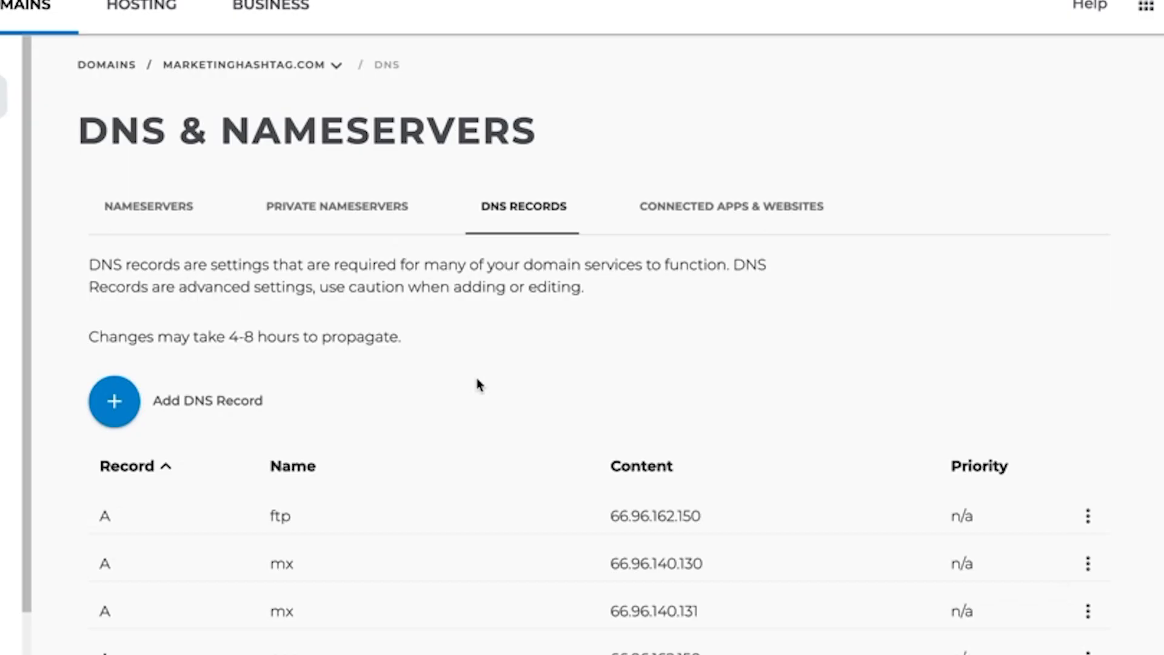
click(122, 406)
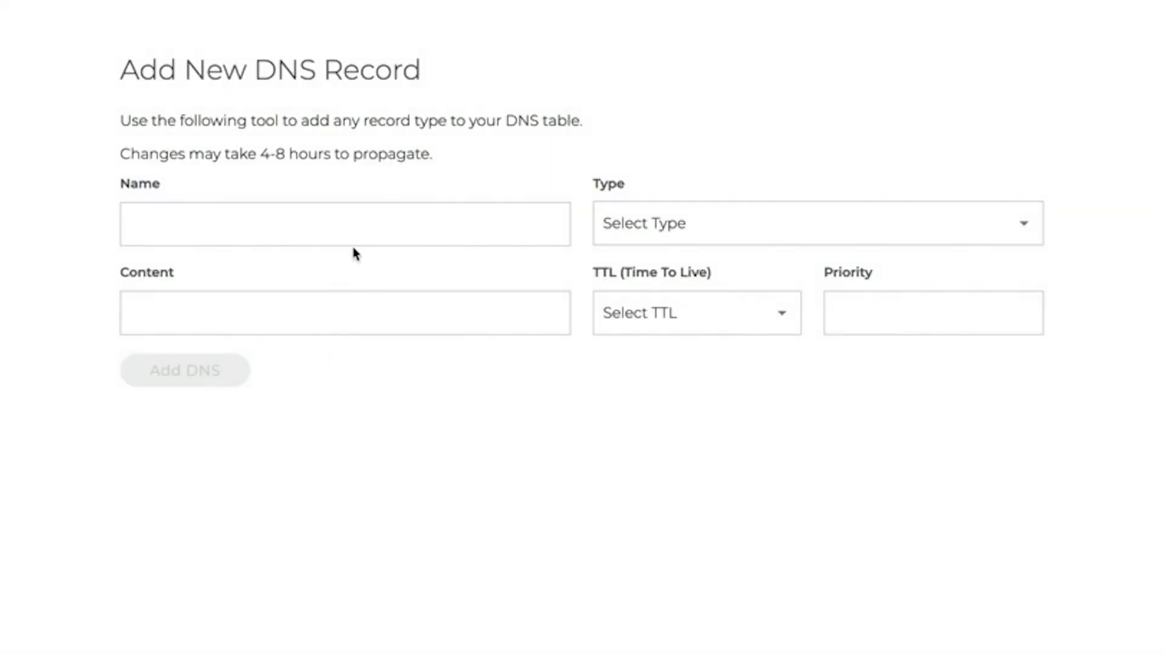
key(super+v)
click(724, 234)
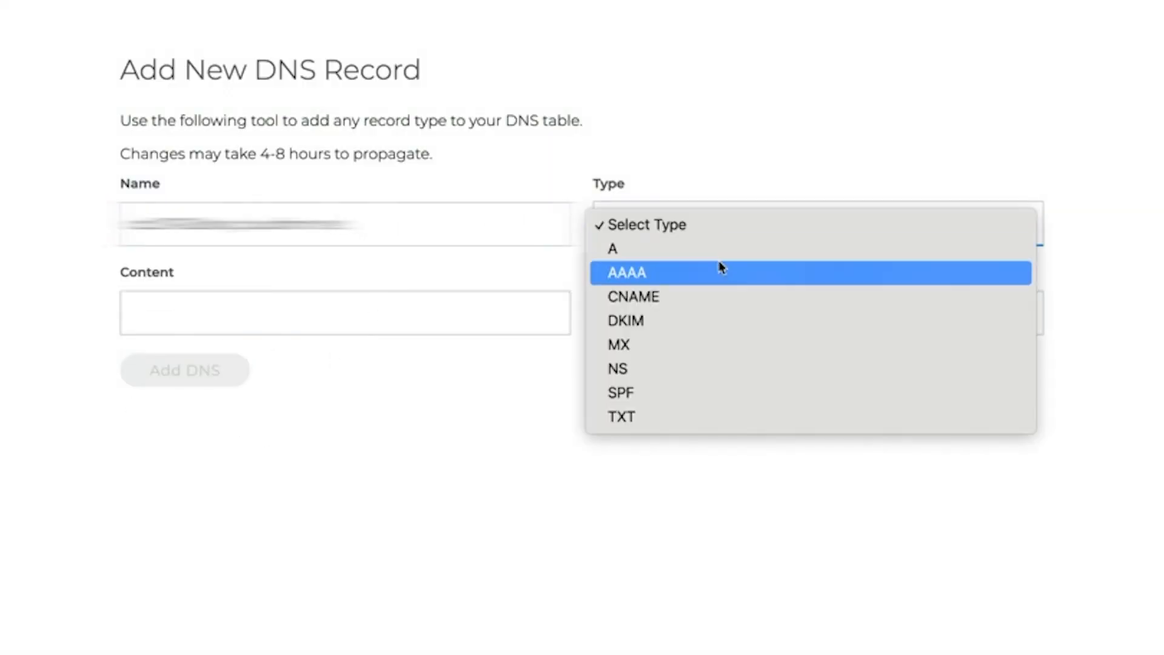
click(707, 298)
click(419, 319)
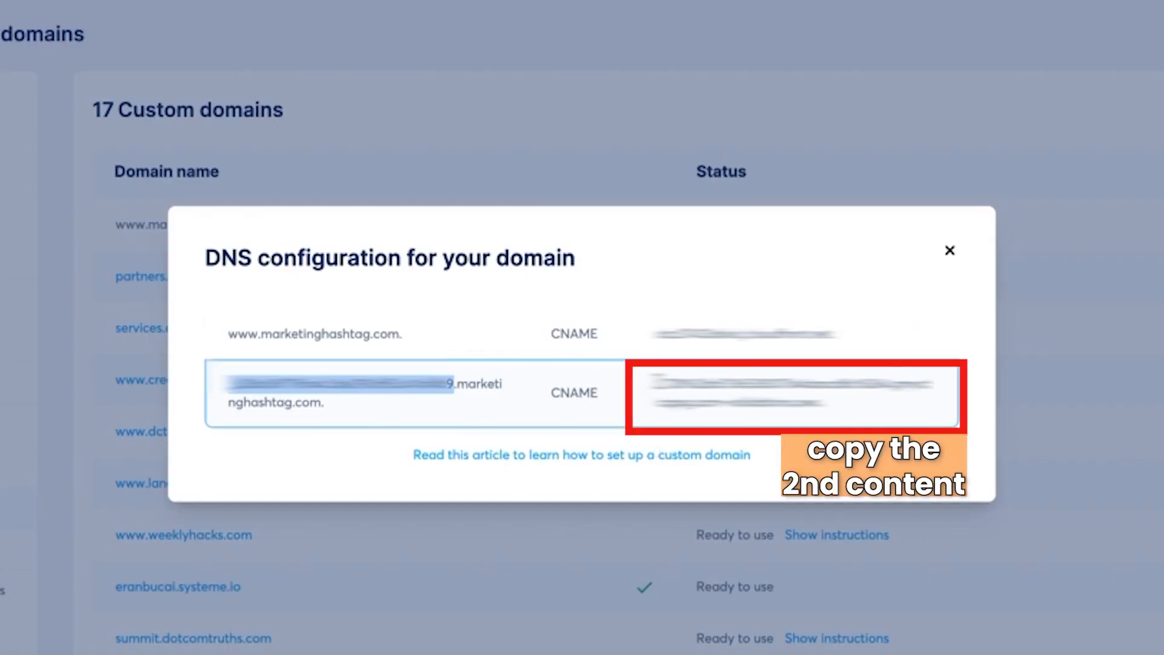
Copy the second CNAME record's content into the new record, set the TTL to 1 Hour, and remove the name's trailing period.
mouse_move(658, 383)
mouse_down()
mouse_move(710, 404)
mouse_move(836, 405)
mouse_up()
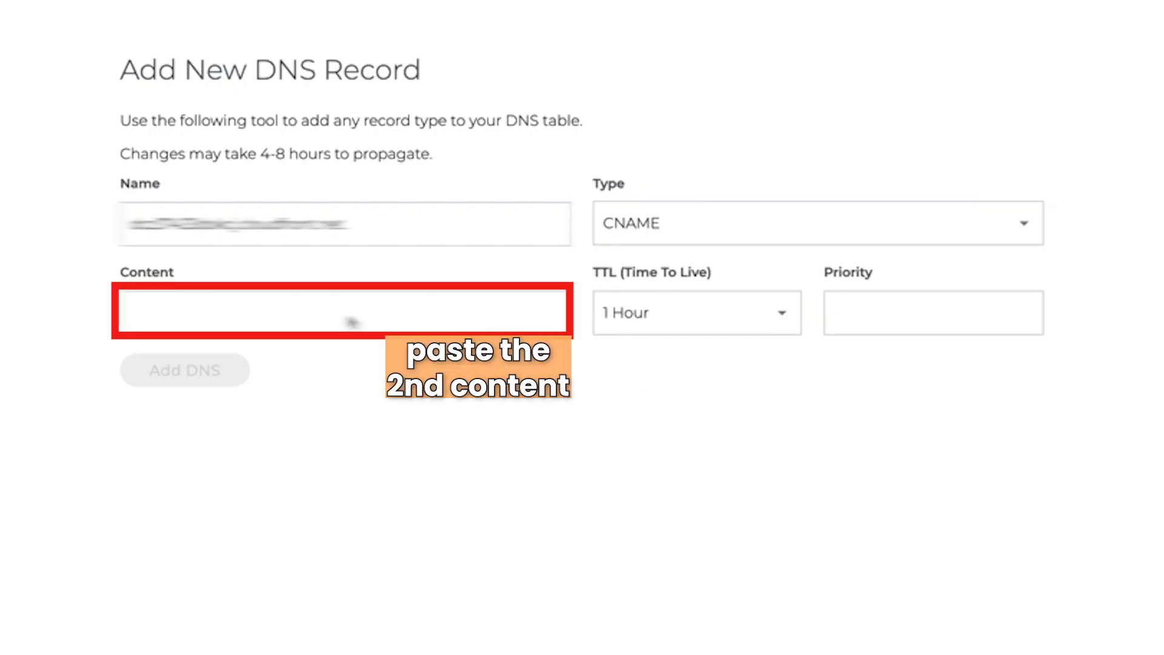
key(ctrl+v)
click(465, 409)
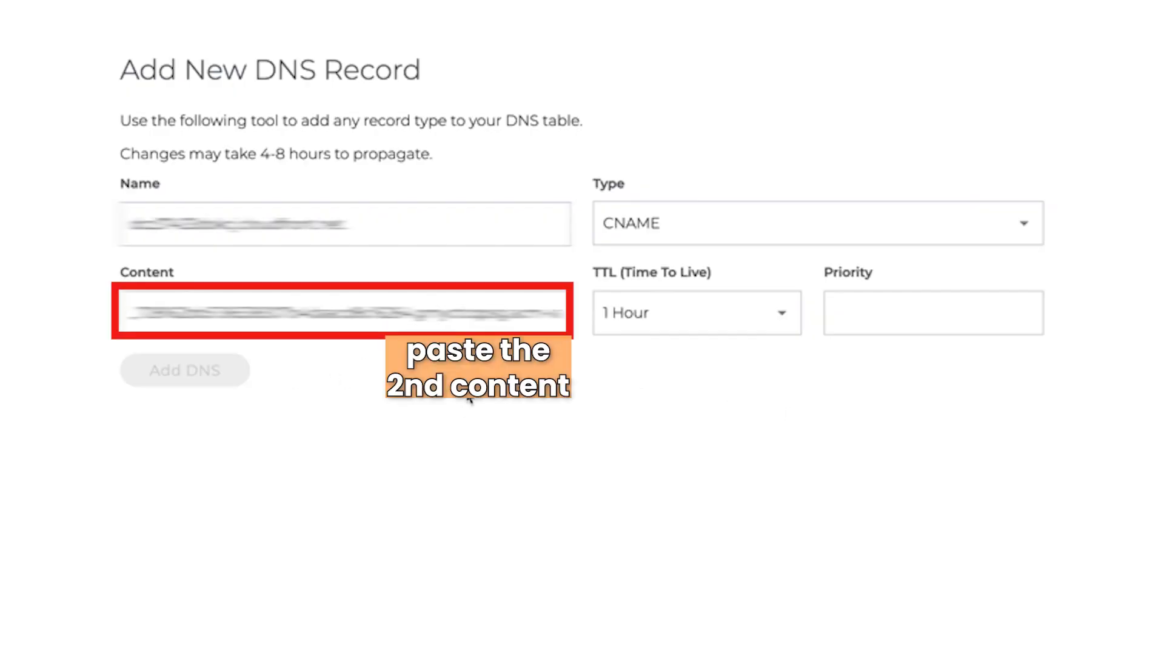
click(709, 312)
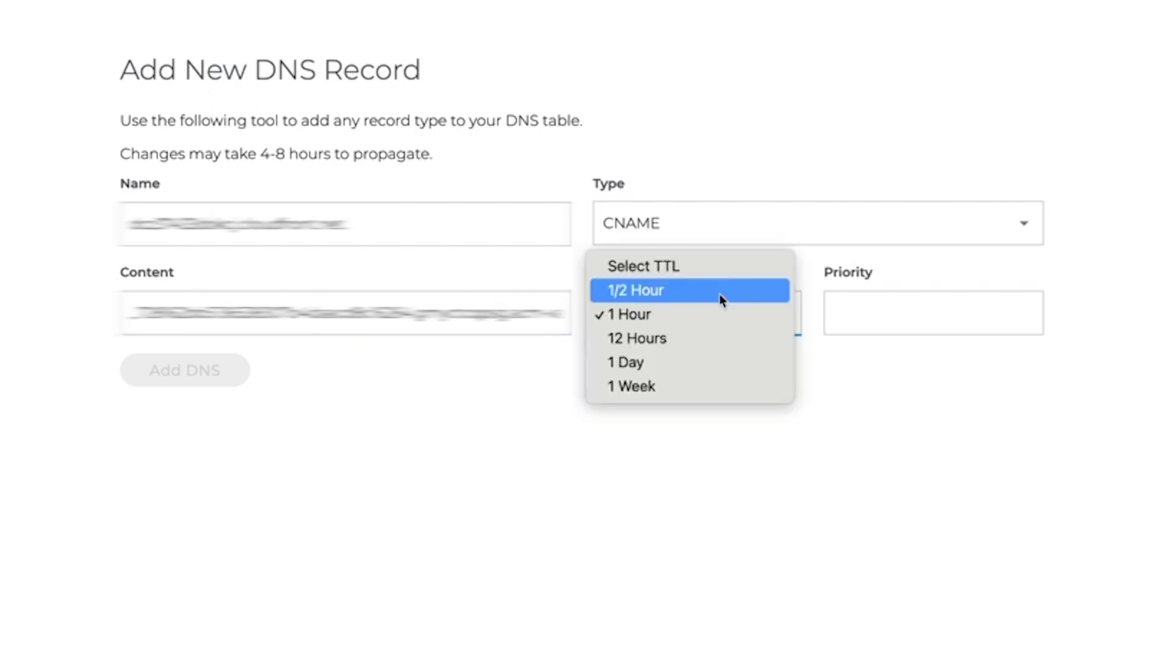
click(707, 309)
click(848, 323)
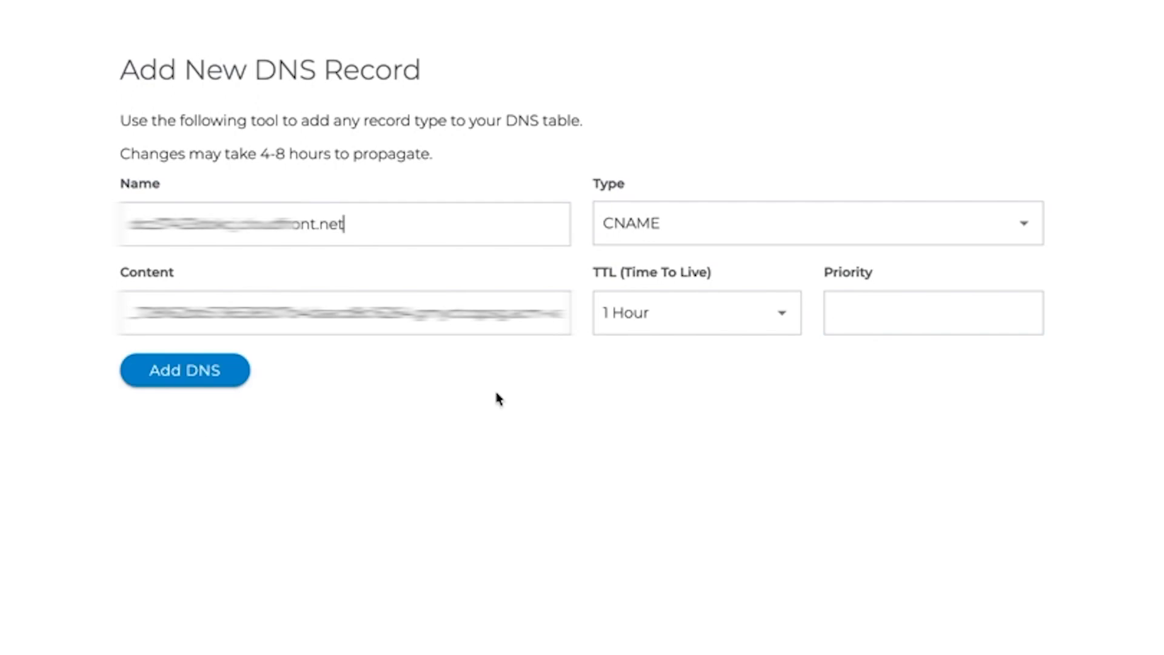
click(423, 212)
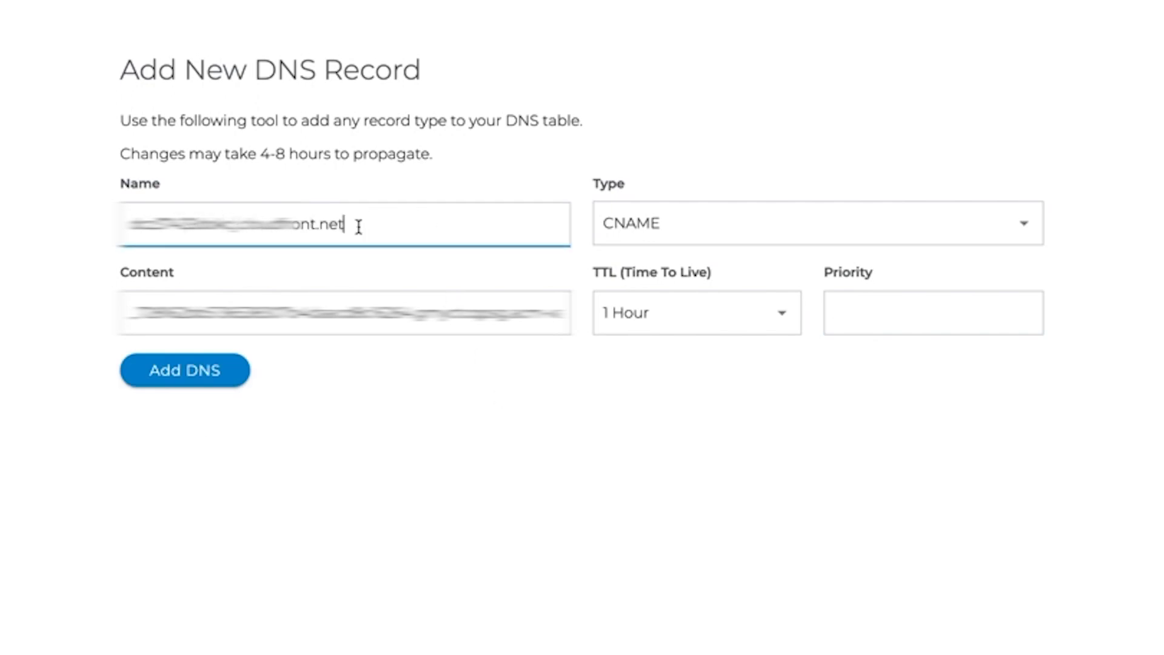
text(.)
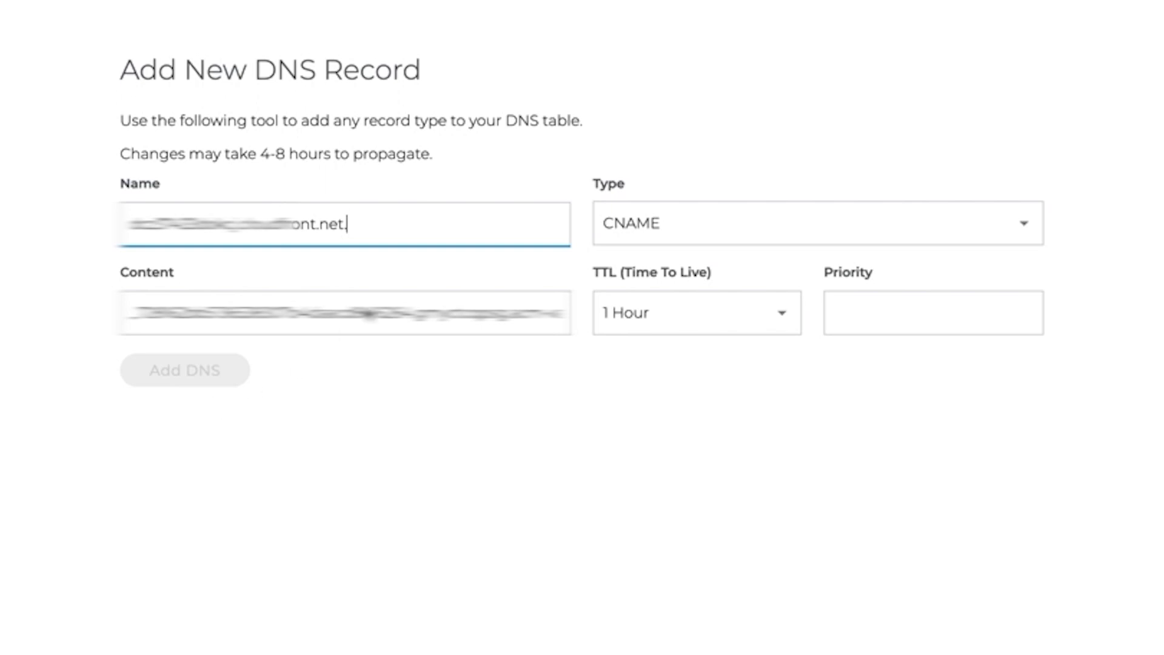
key(BackSpace)
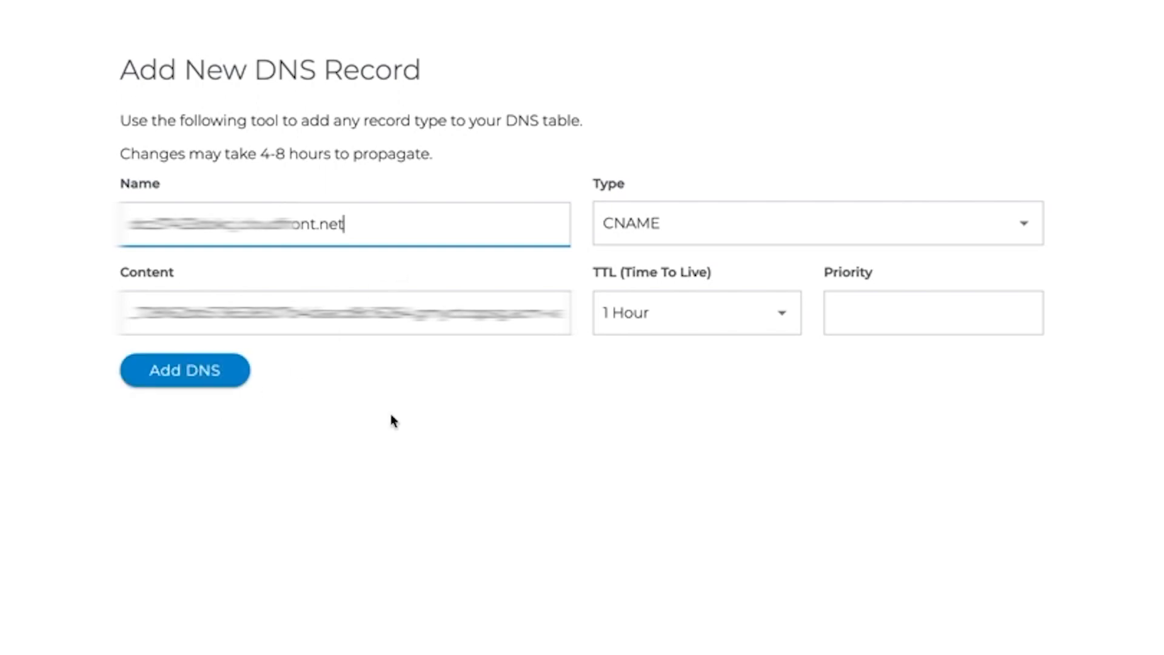
Submit the second CNAME record, and back in systeme.io close the DNS instructions and reload the custom domains list.
click(178, 376)
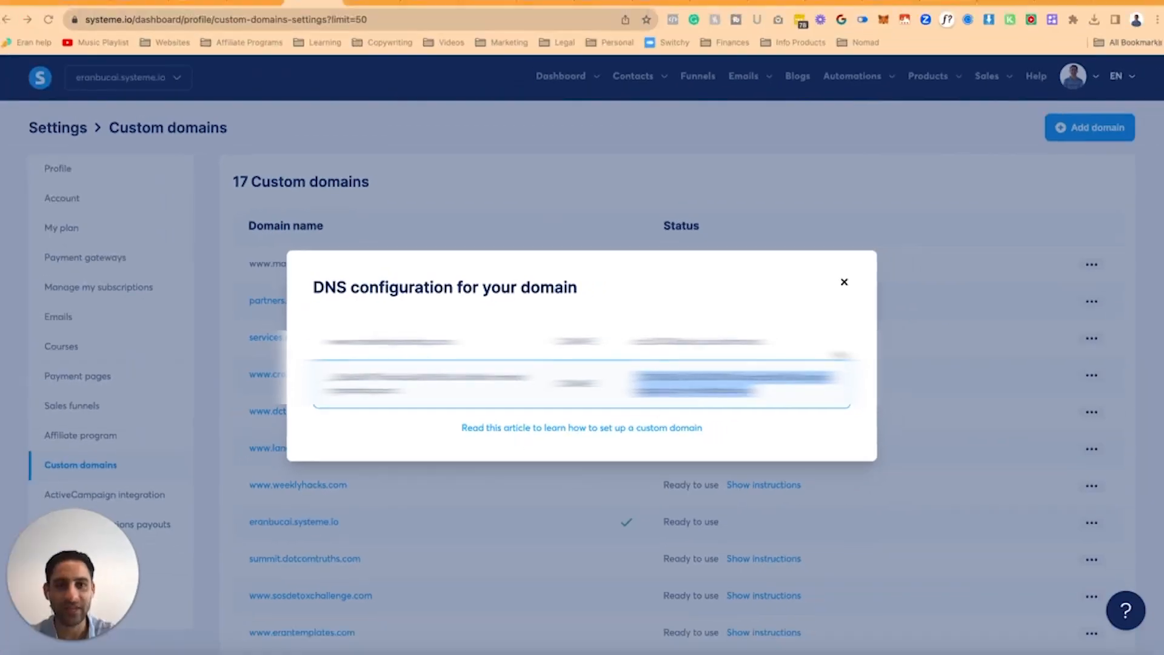
click(844, 283)
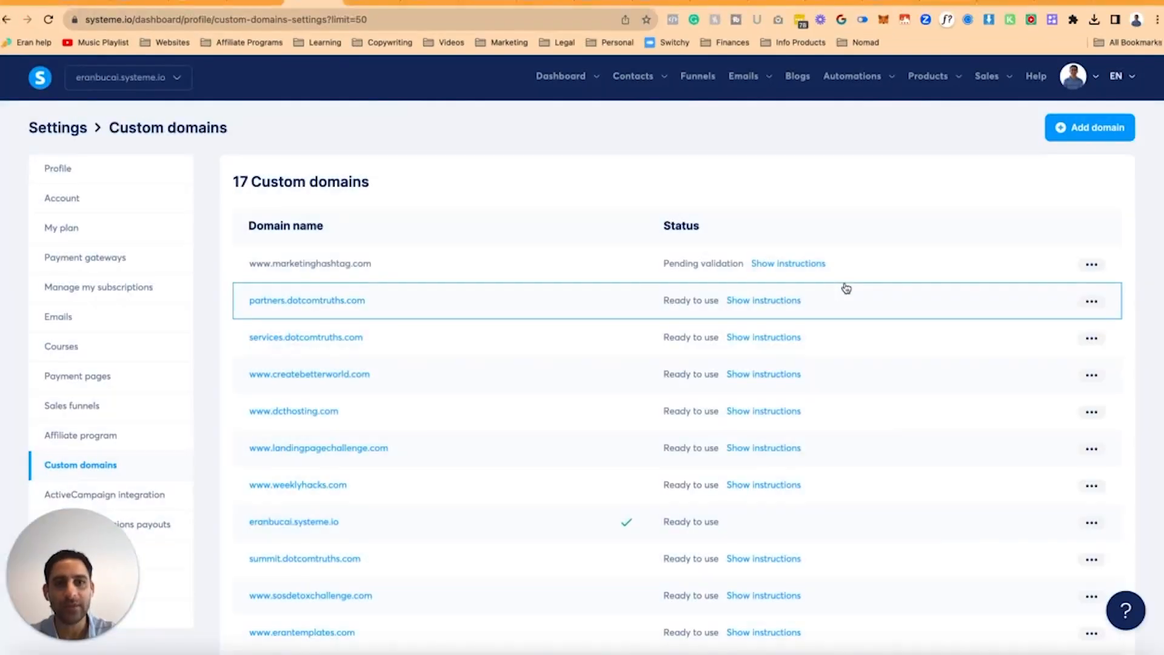
click(51, 22)
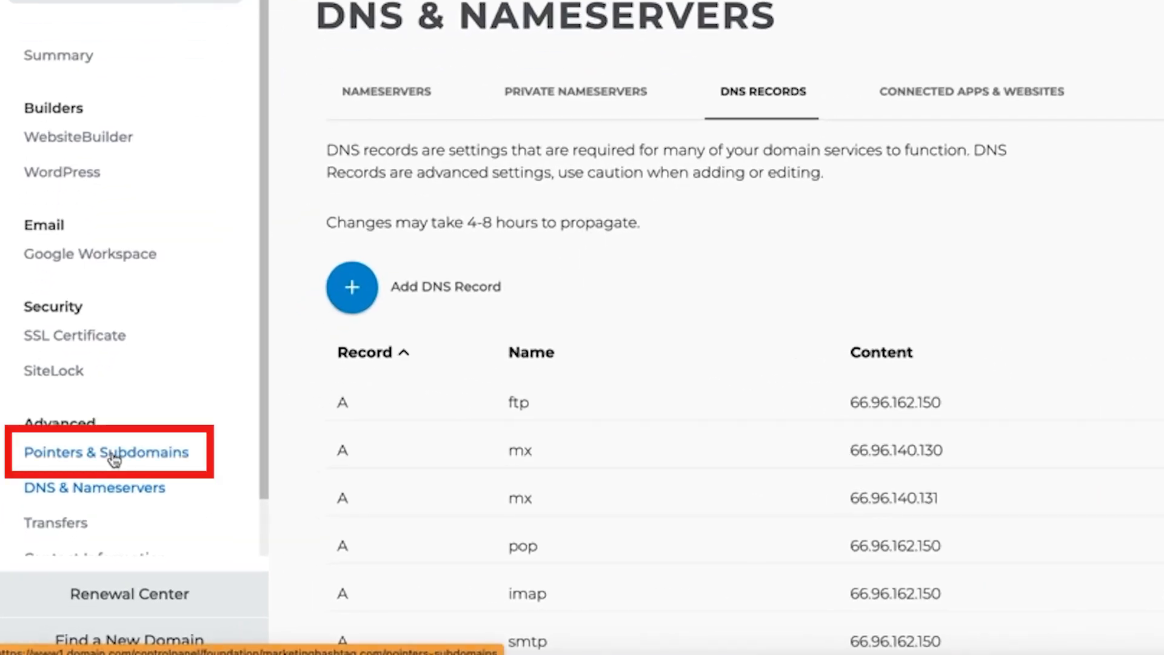
Open the Pointers & Subdomains settings for marketinghashtag.com and set the domain pointer type to URL Standard.
click(114, 459)
click(546, 307)
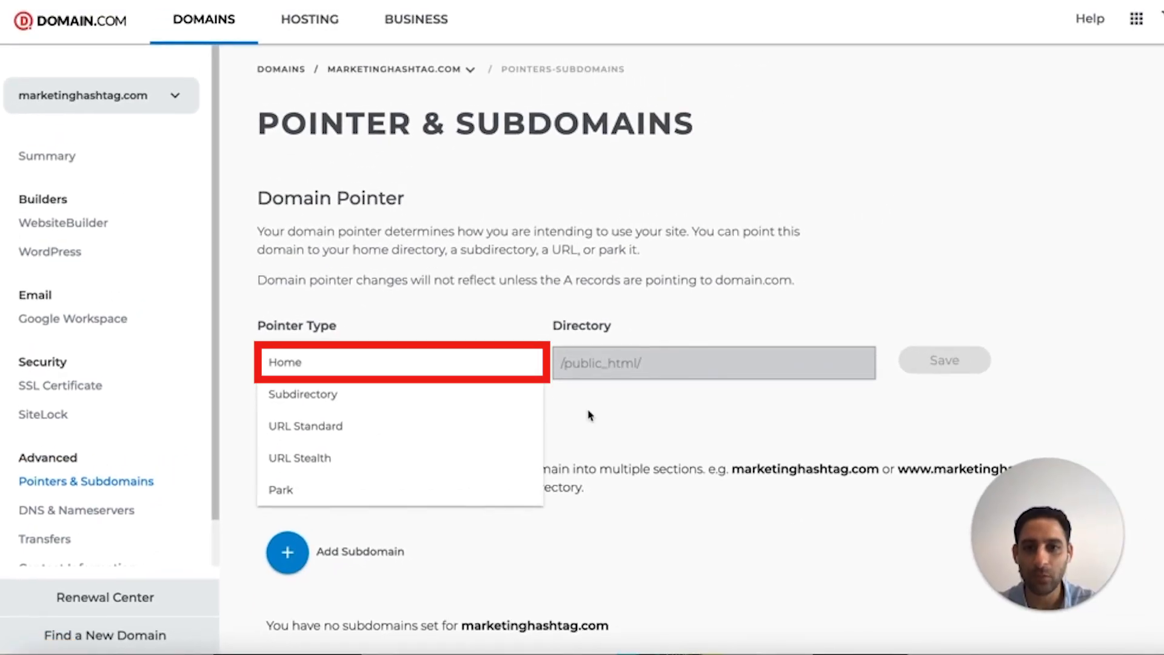
click(589, 414)
click(499, 373)
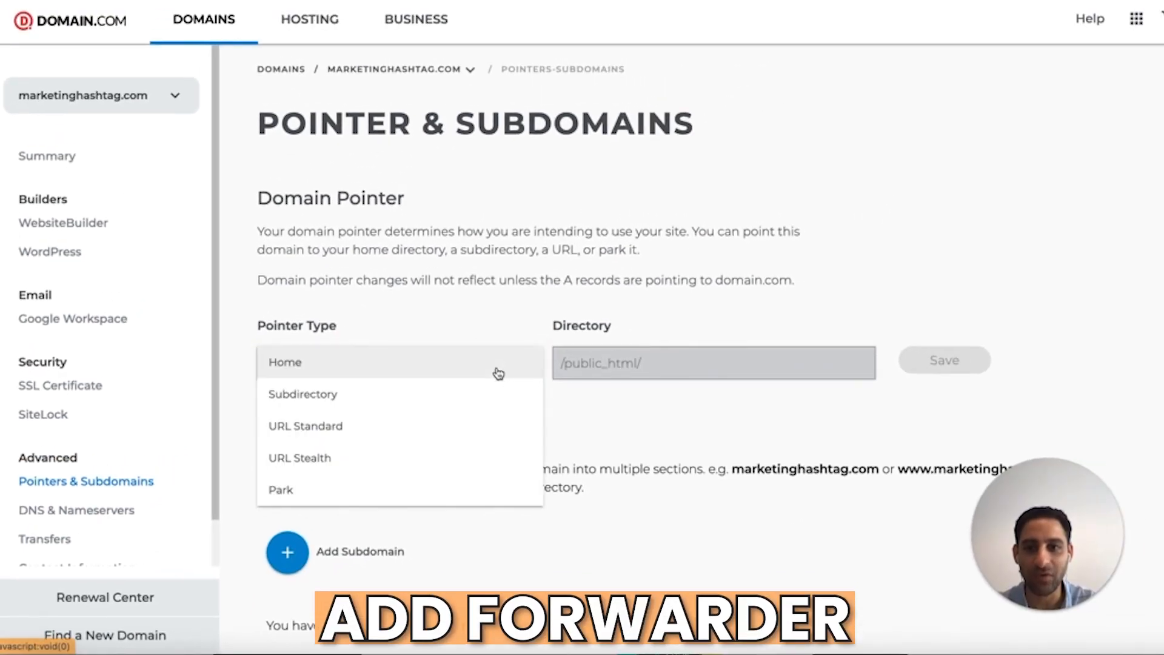
click(429, 435)
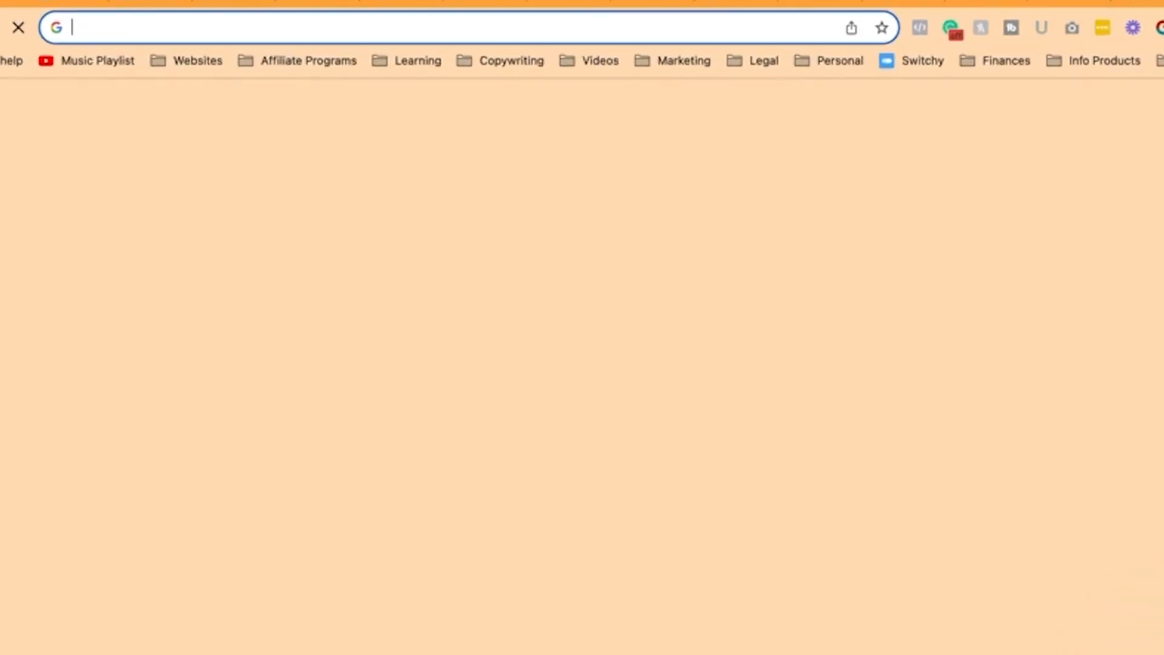
text(marekt)
key(BackSpace)
key(BackSpace)
key(BackSpace)
text(ketinghashtag.com)
key(super+a)
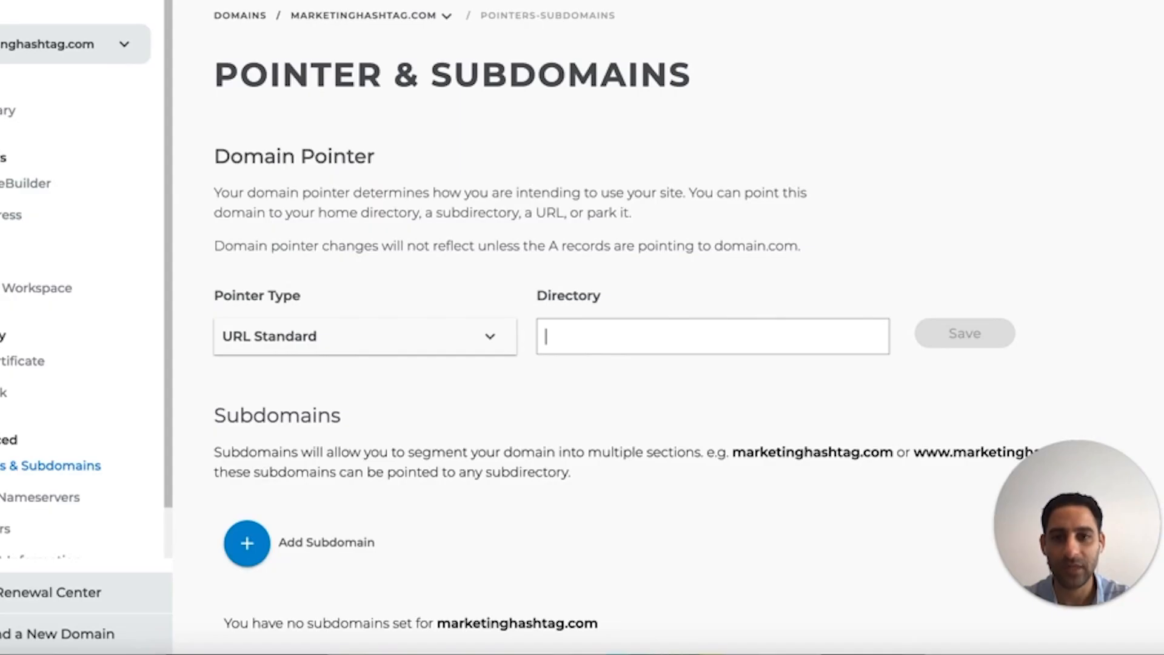
text(https://marketinghashtag.com/)
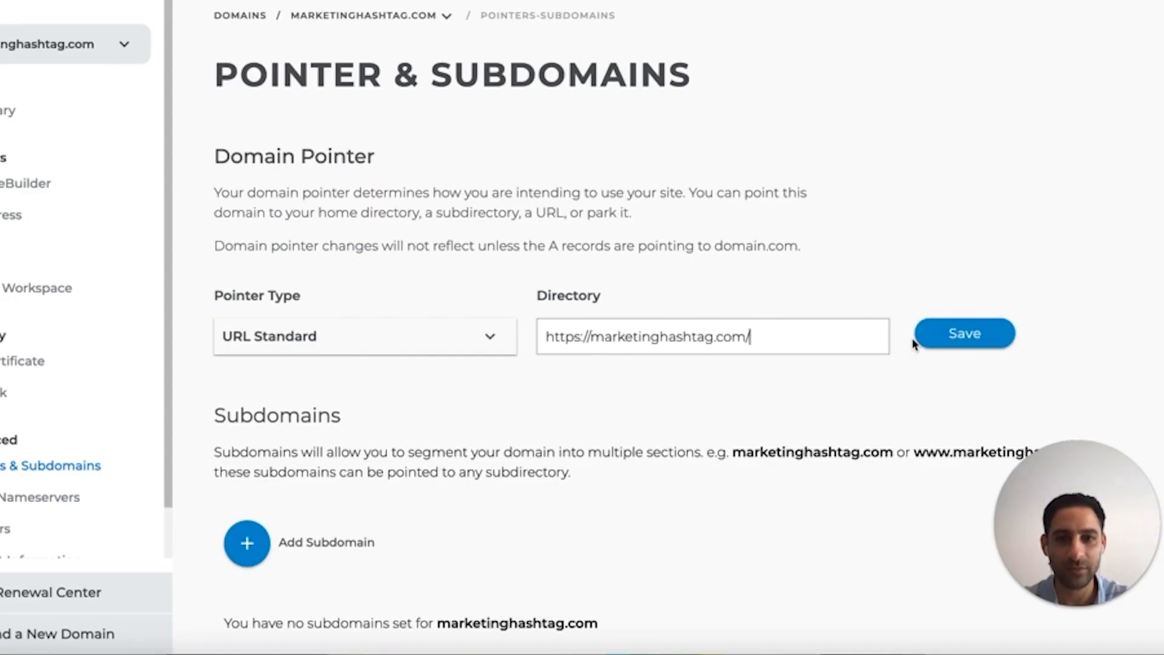
click(954, 335)
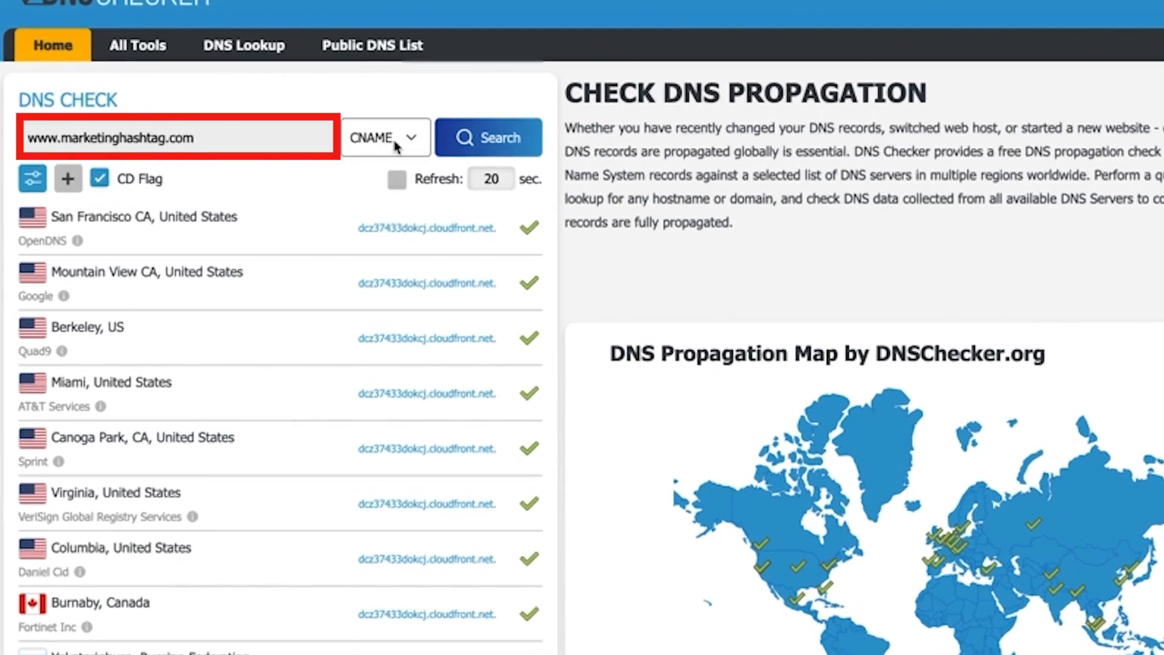
click(395, 145)
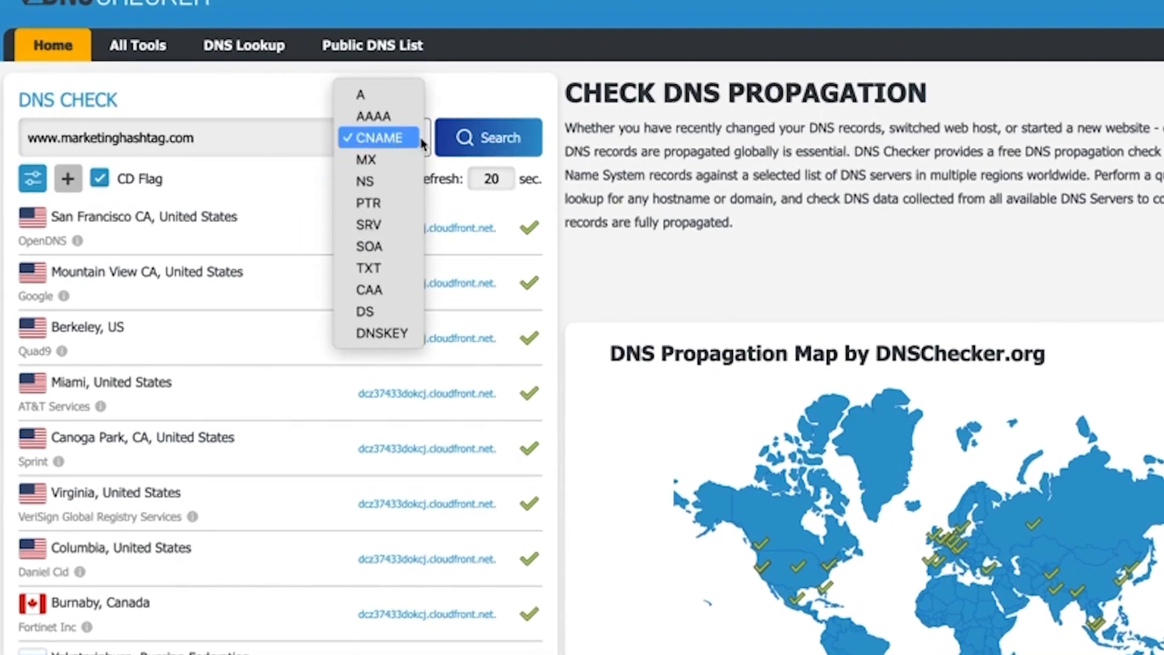
click(399, 142)
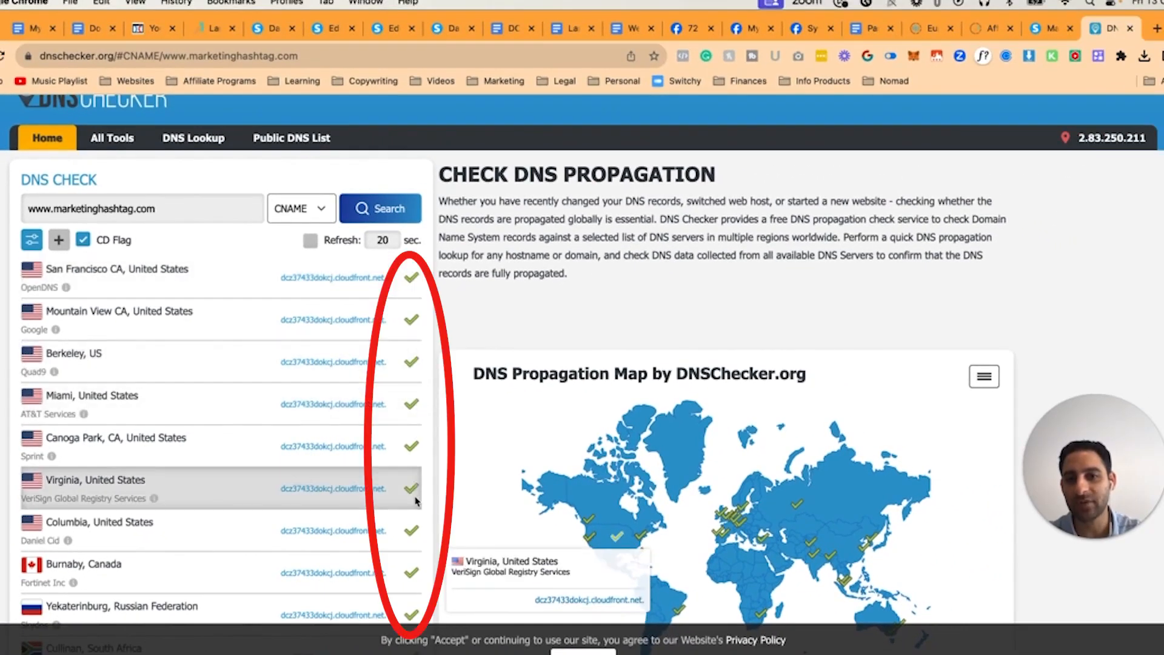
drag(281, 278, 386, 277)
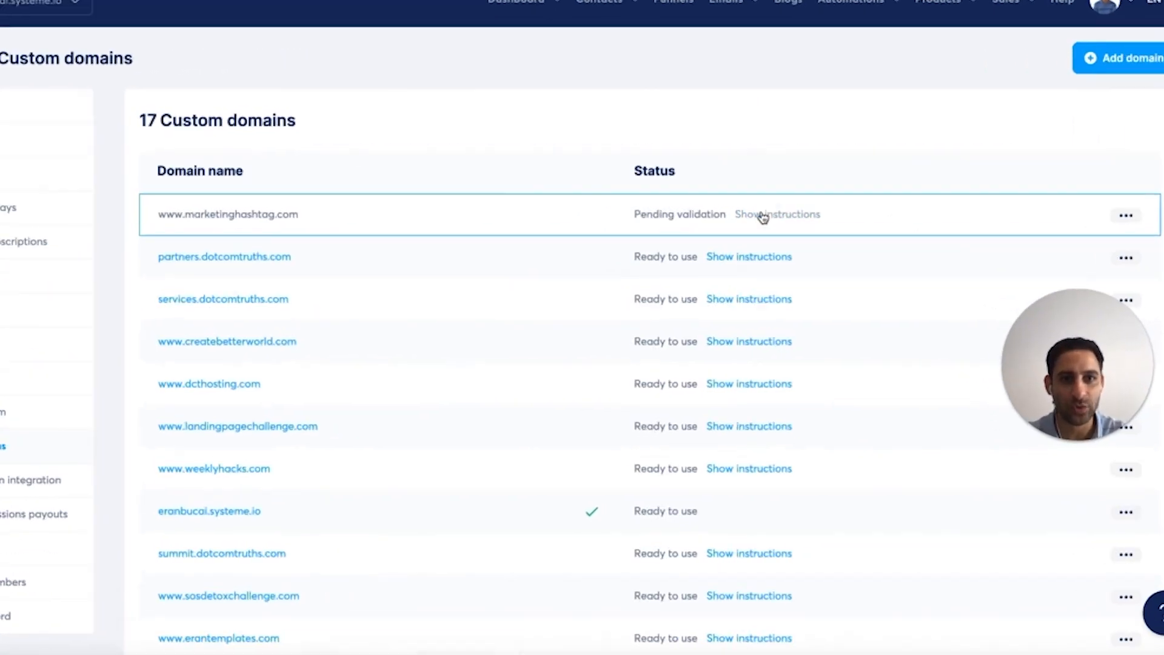
click(763, 215)
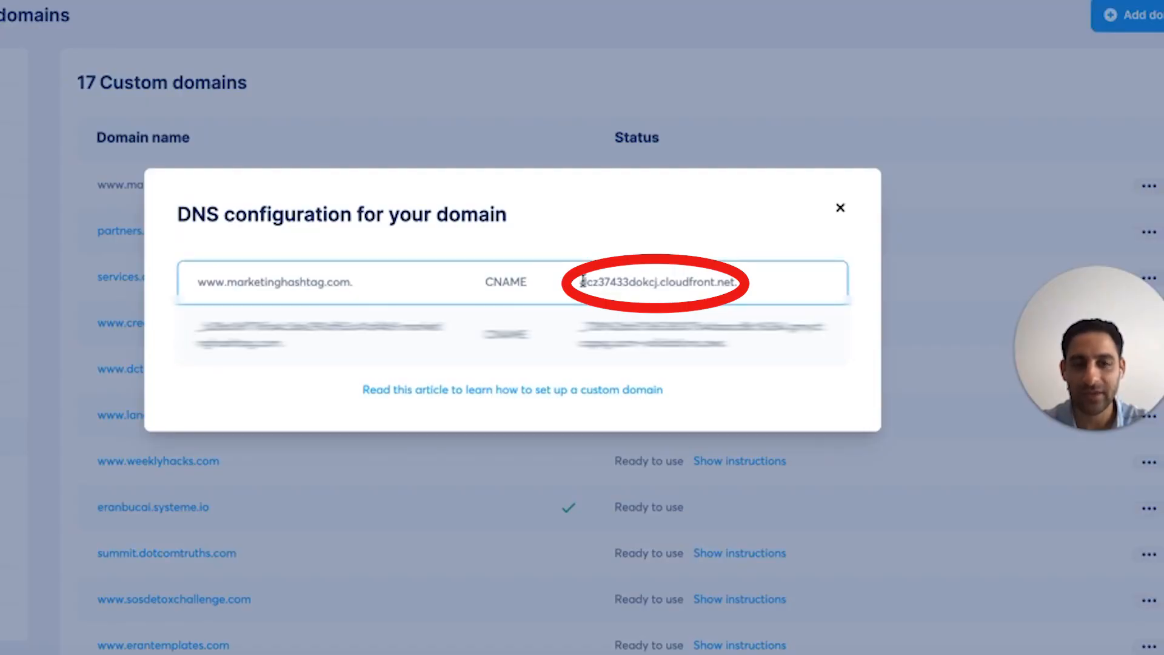
drag(582, 281, 736, 281)
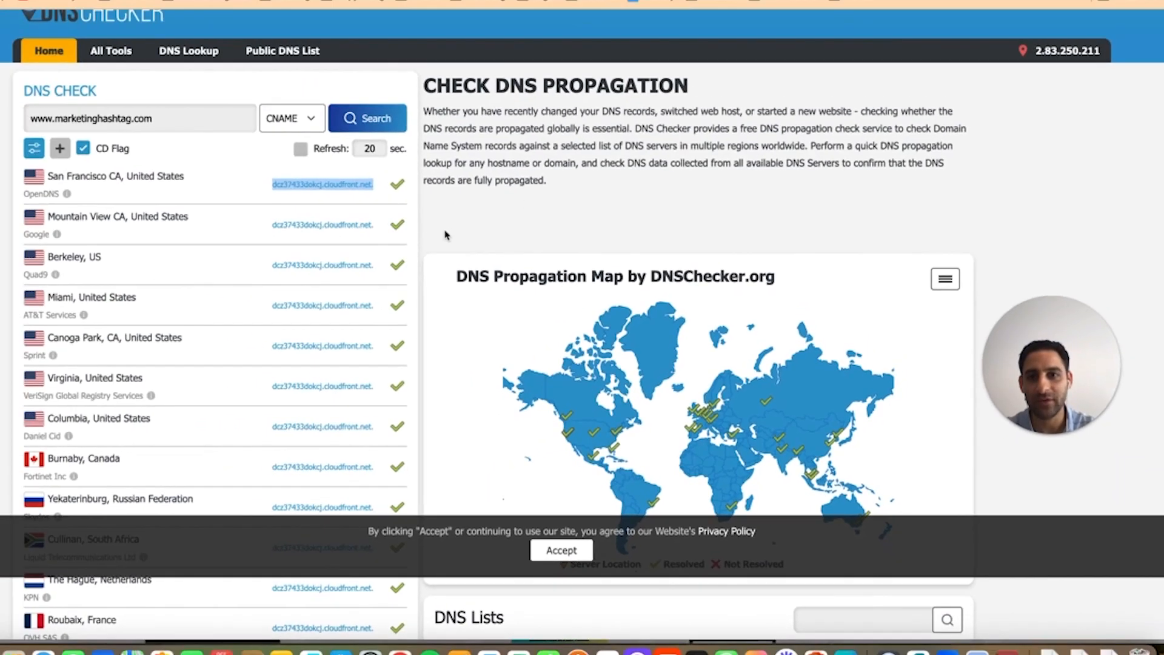
scroll(339, 319, down, 5)
scroll(390, 333, down, 5)
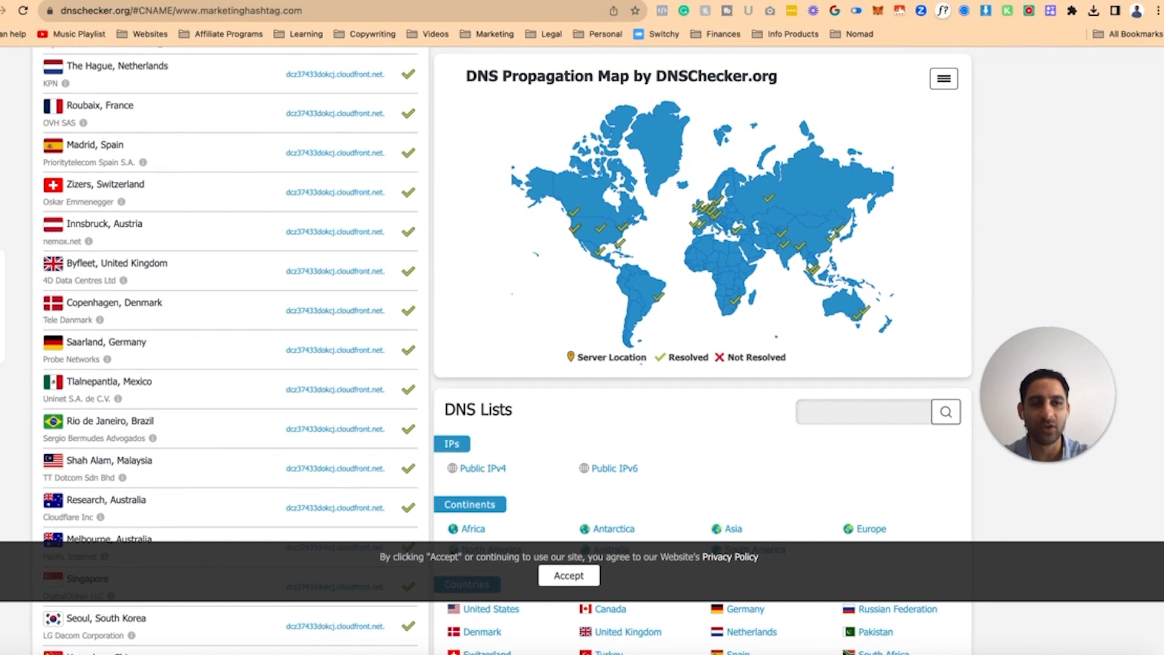
key(super+t)
text(marketinghashtag.com)
key(Right)
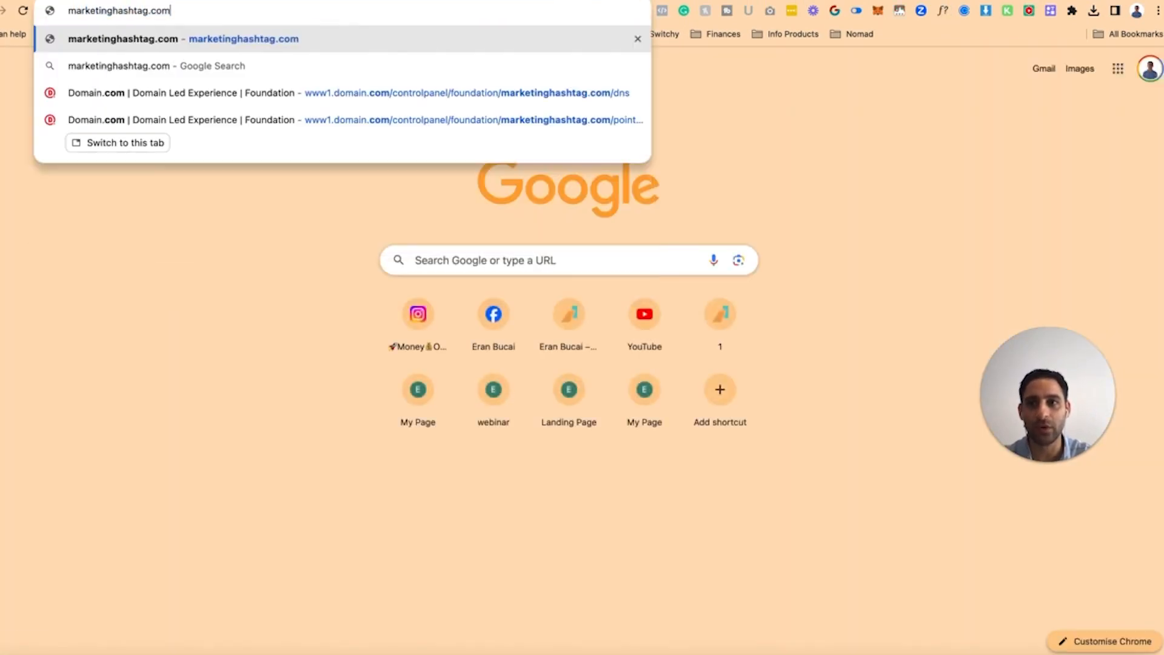
key(Return)
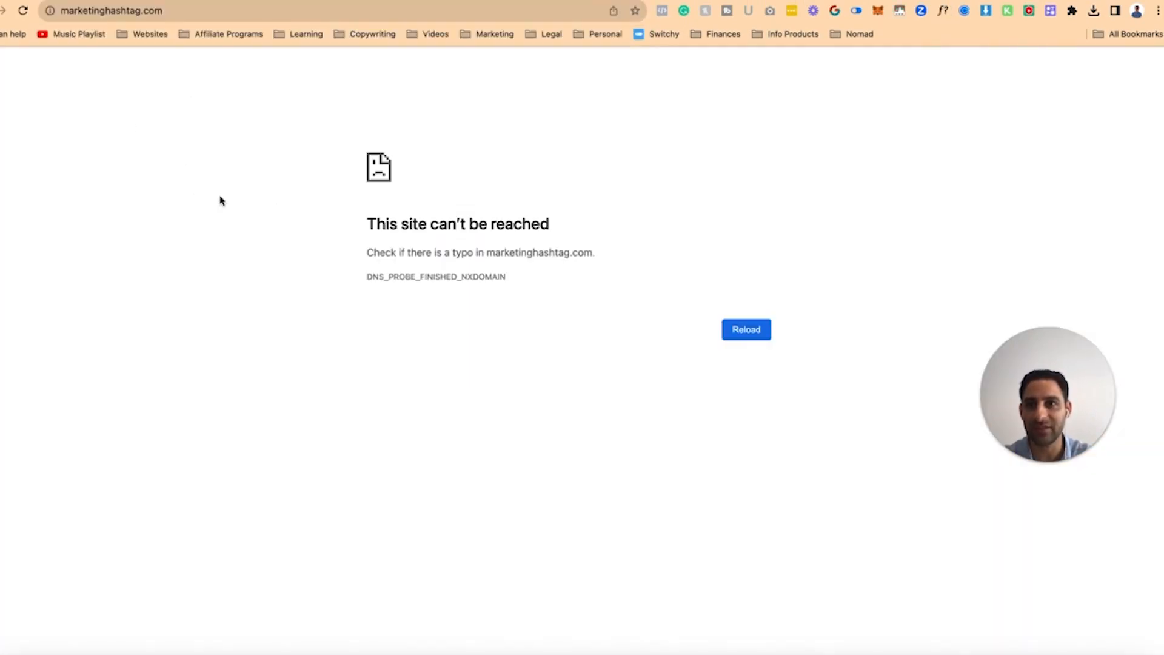
click(126, 13)
key(Left)
text(www.)
key(Return)
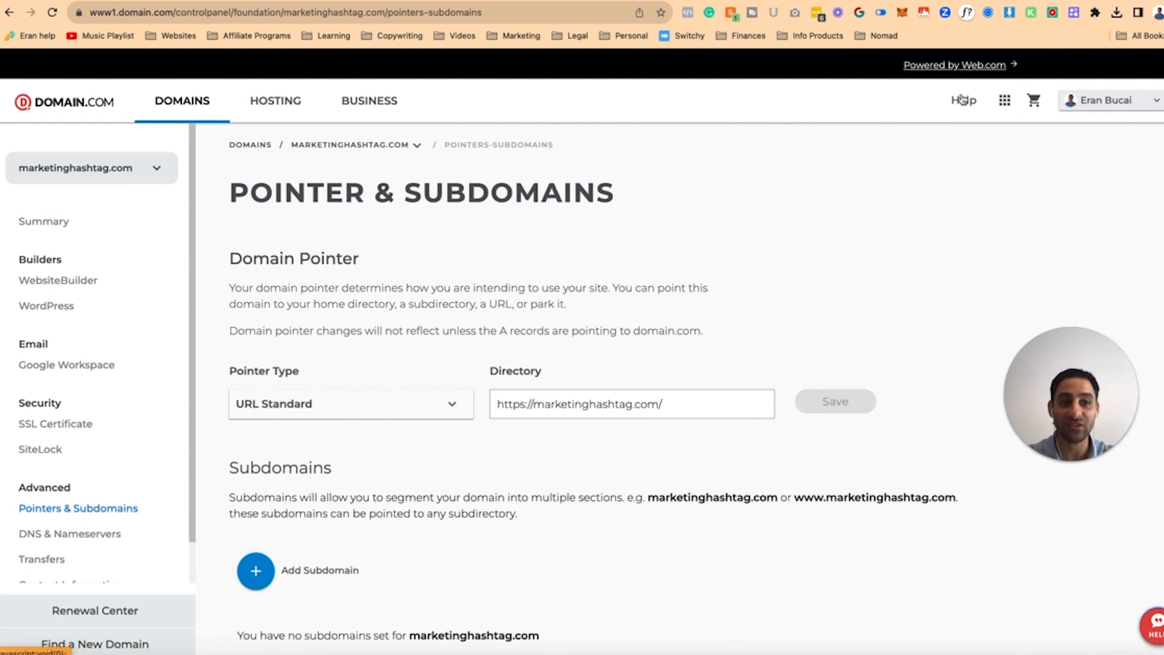
Load the subdomain services.dotcomtruths.com in a new tab and inspect its full address.
key(ctrl+t)
text(services.dotcomtr)
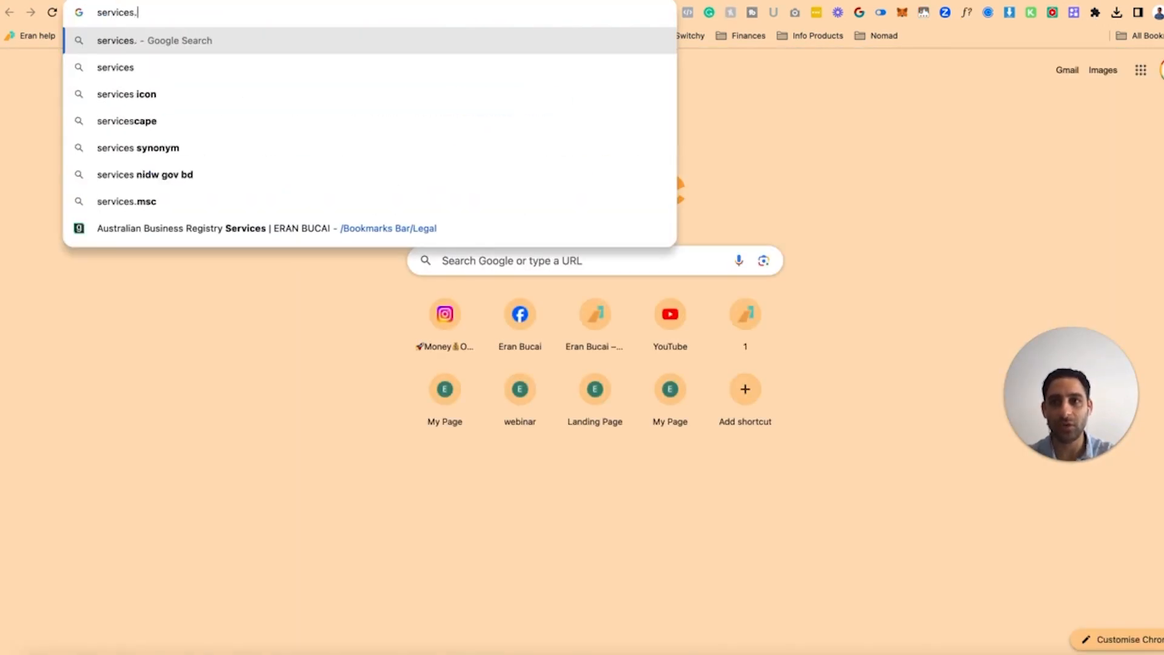
text(uths.com)
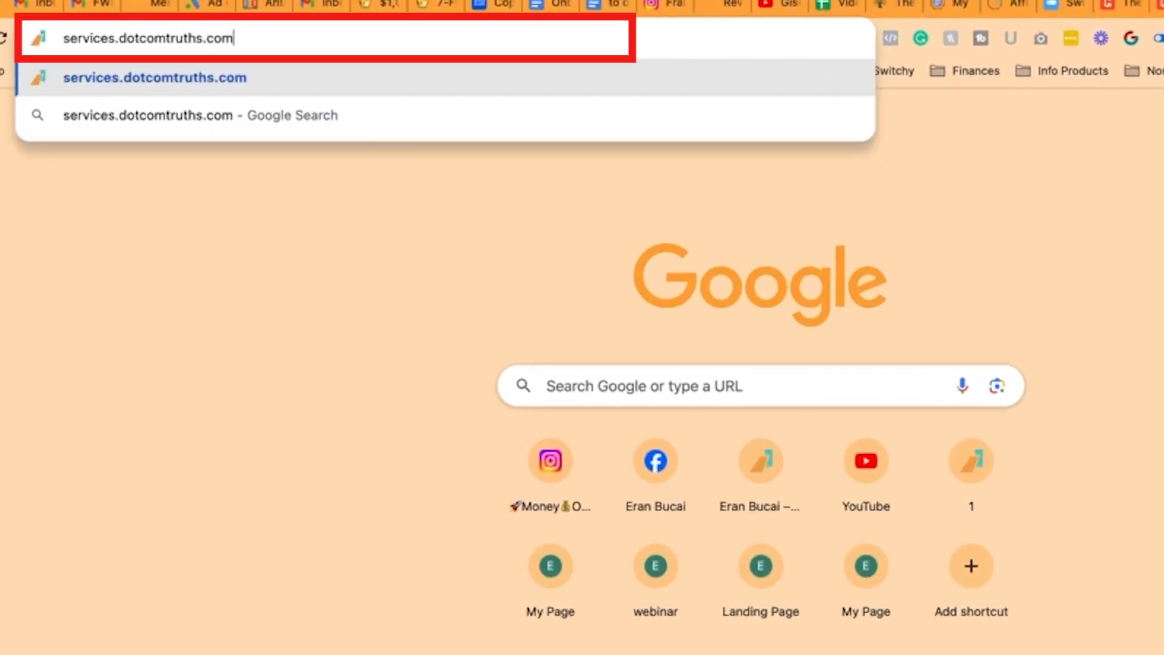
key(Return)
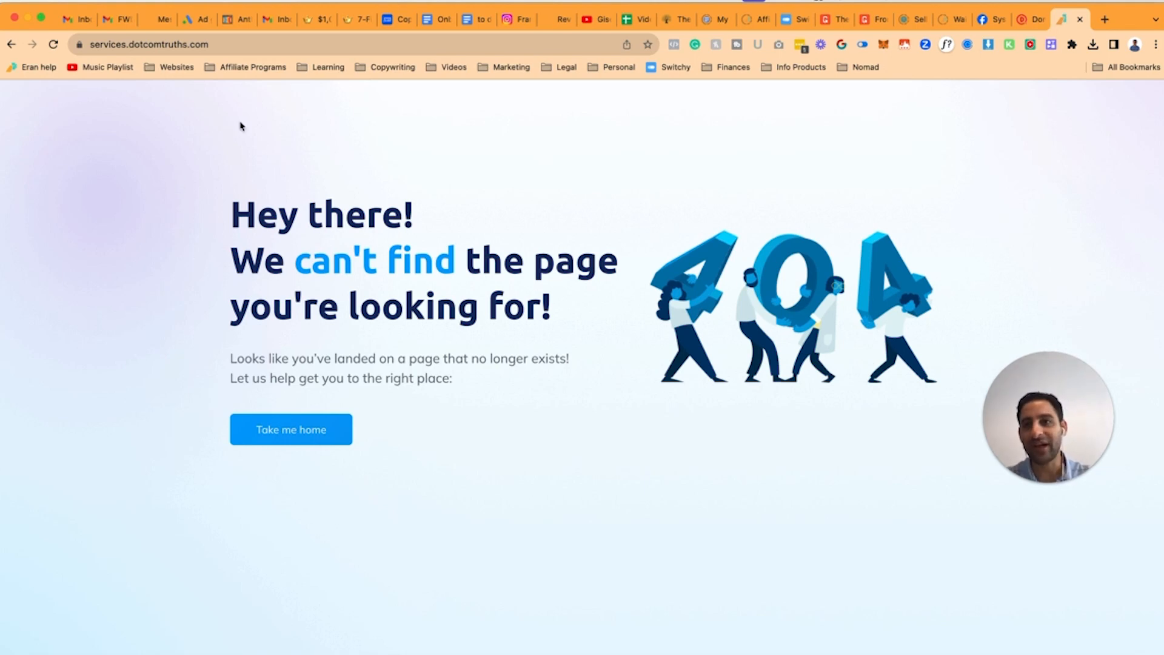
click(228, 42)
key(Right)
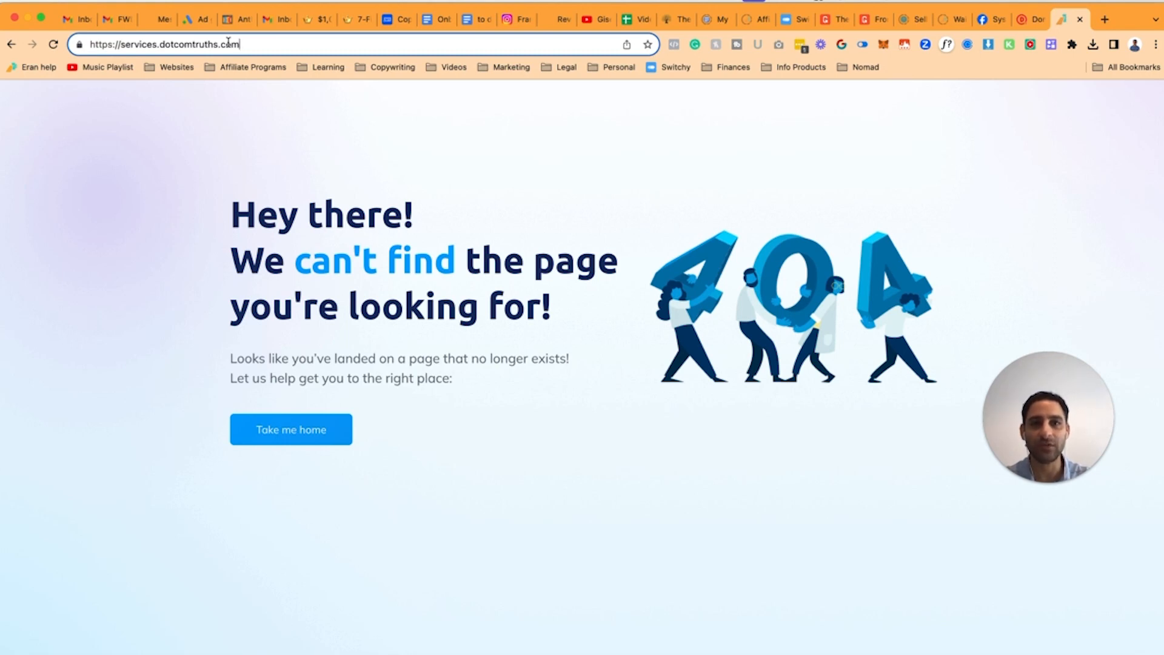
click(278, 226)
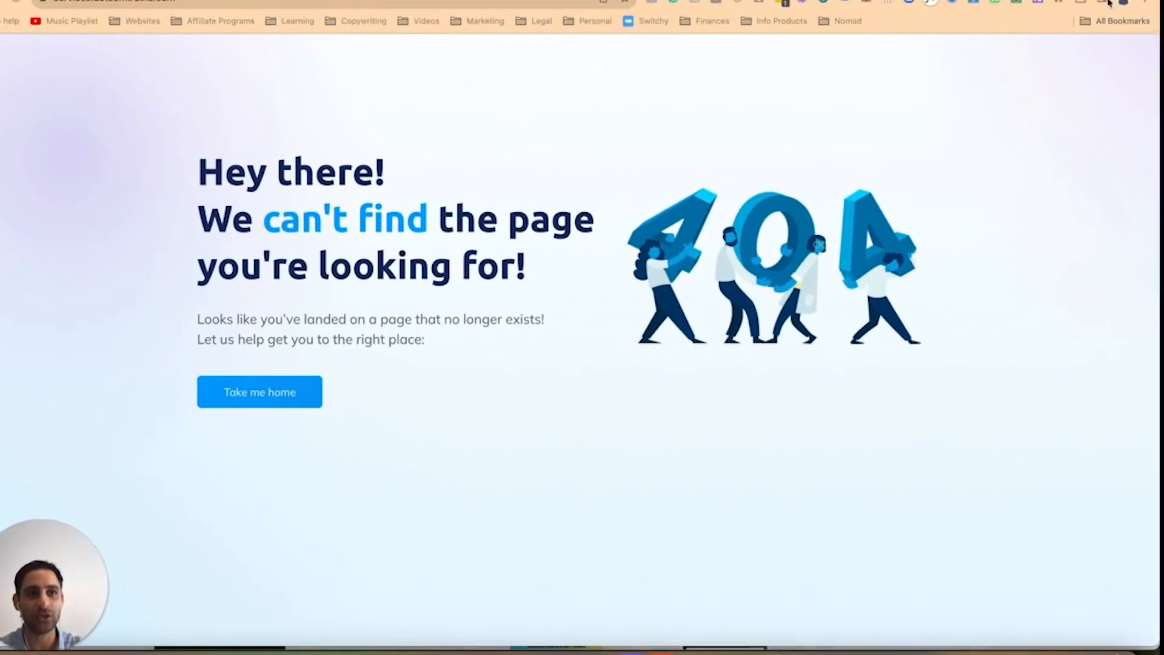
Open eran.link/197bonus in a new tab and look through the systeme.io annual plan bonus page.
key(super+t)
text(eran.li)
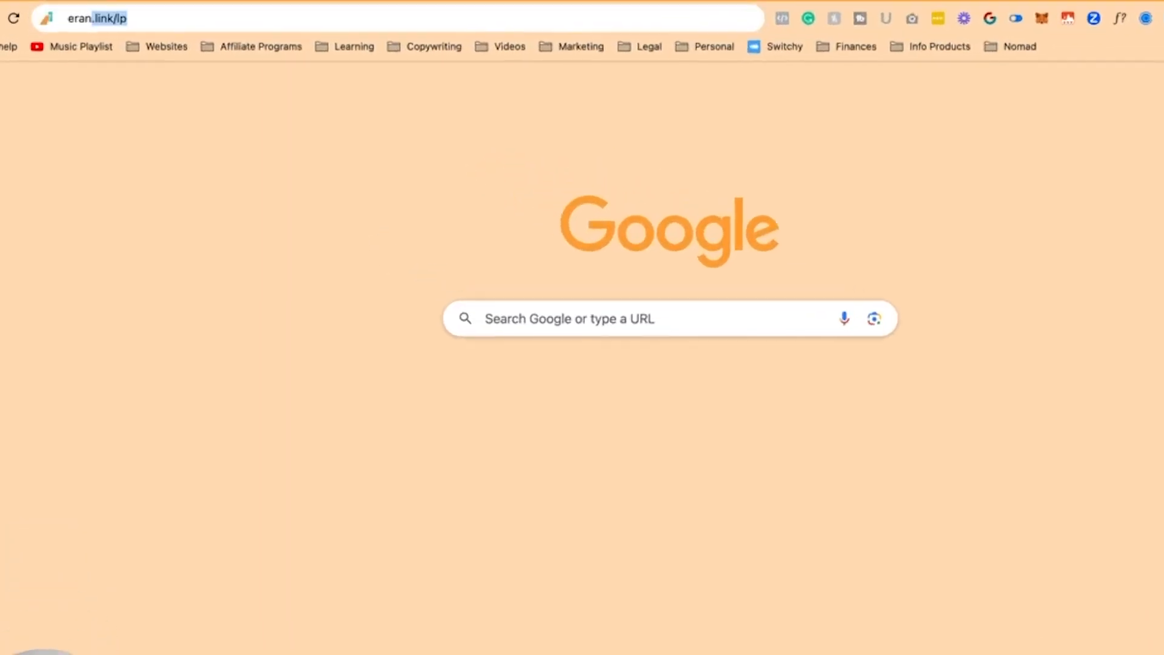
text(nk/)
key(Down)
key(Down)
key(Down)
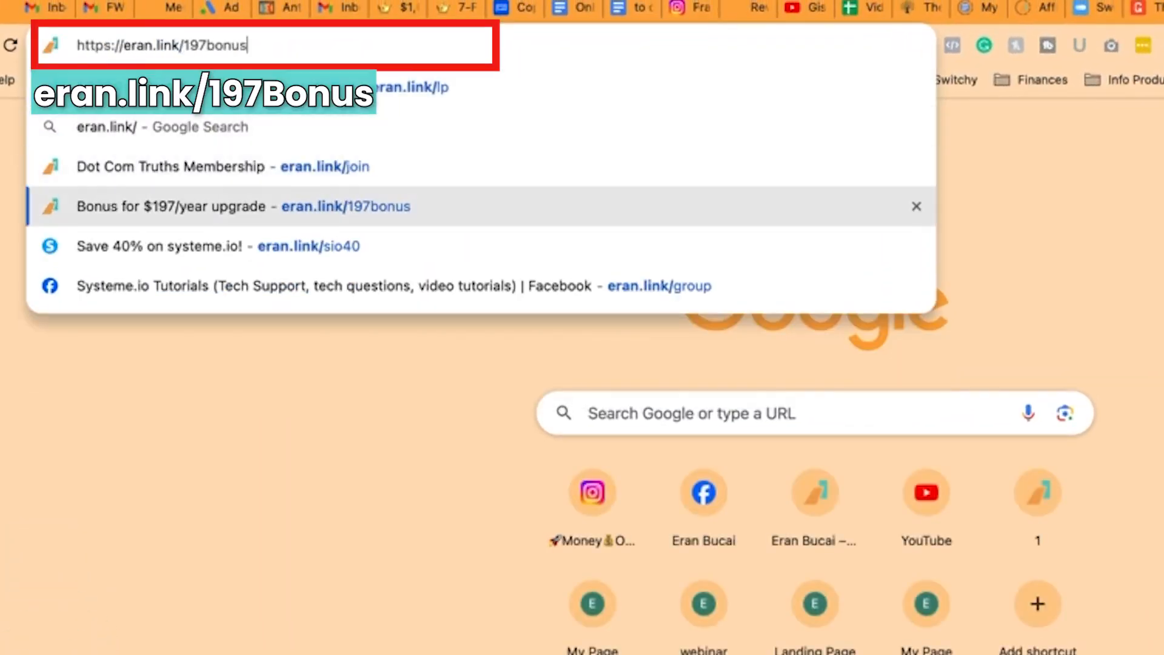
click(464, 212)
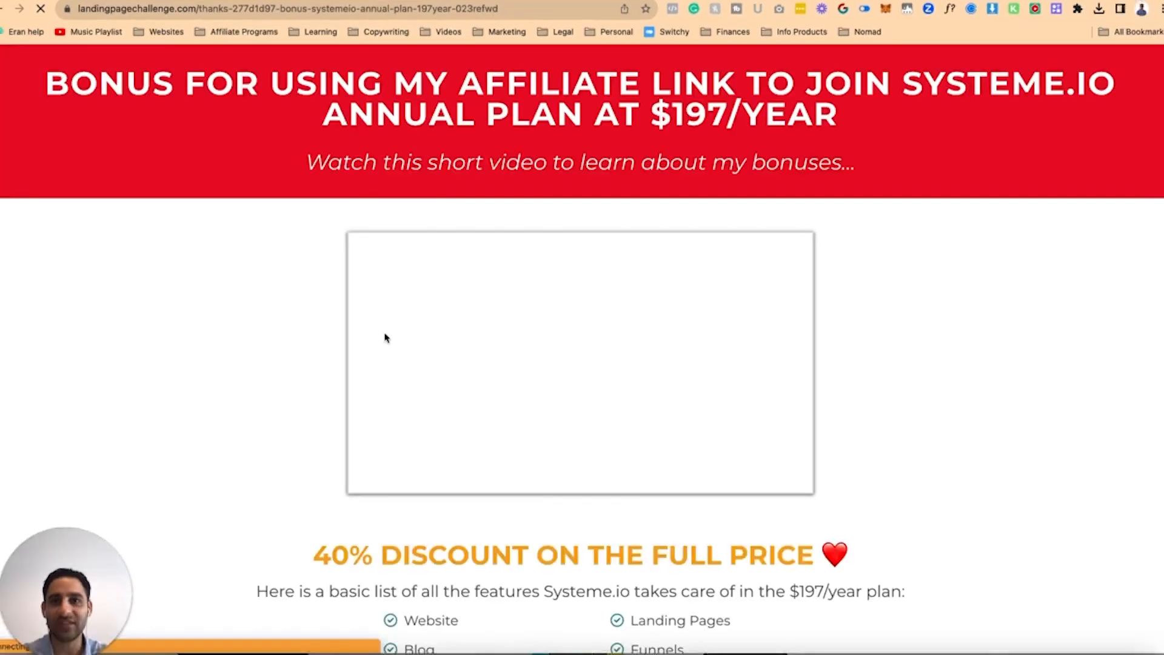
scroll(237, 364, down, 1)
scroll(236, 364, down, 10)
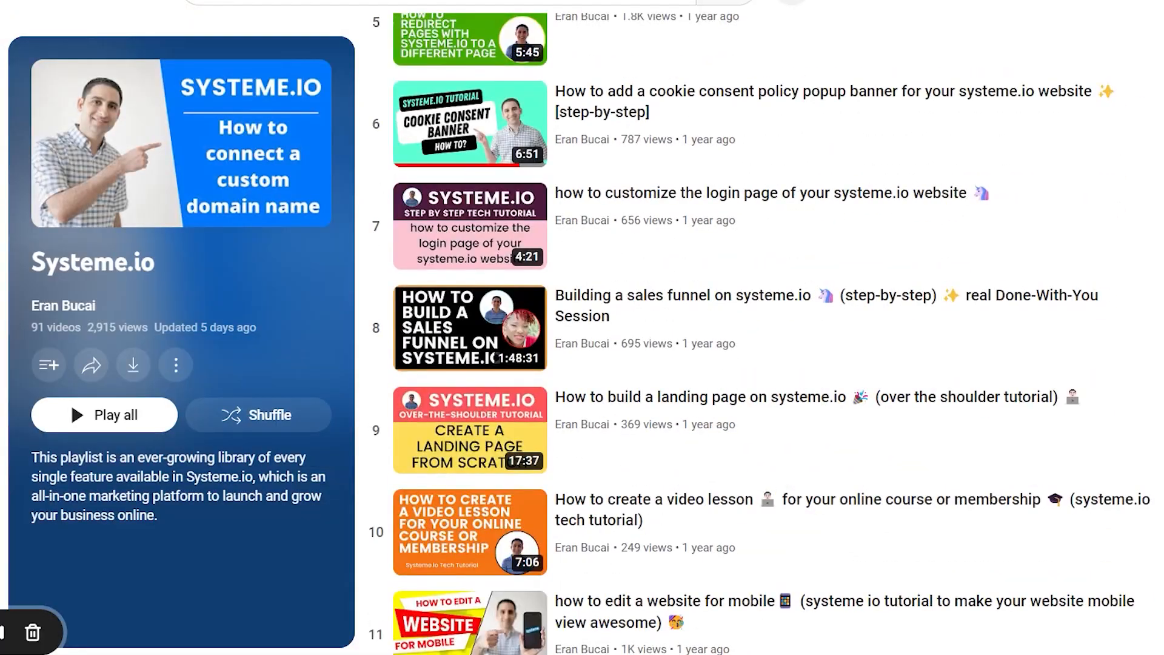
Browse the video list of the Systeme.io tutorial playlist.
scroll(758, 328, down, 15)
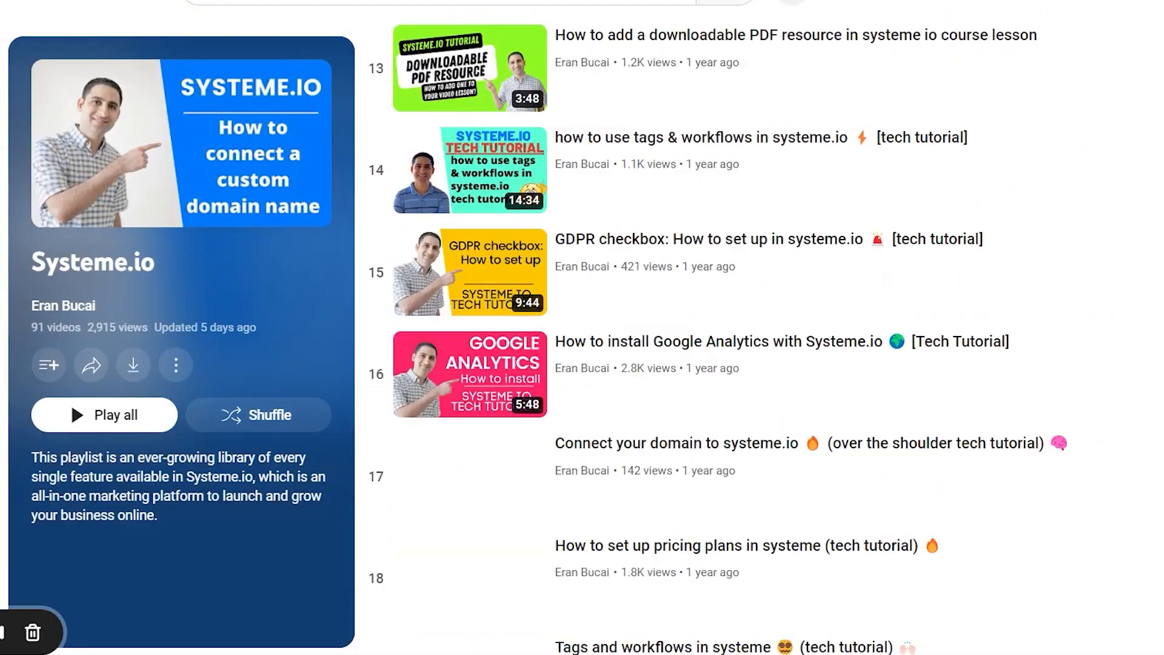
scroll(759, 327, down, 20)
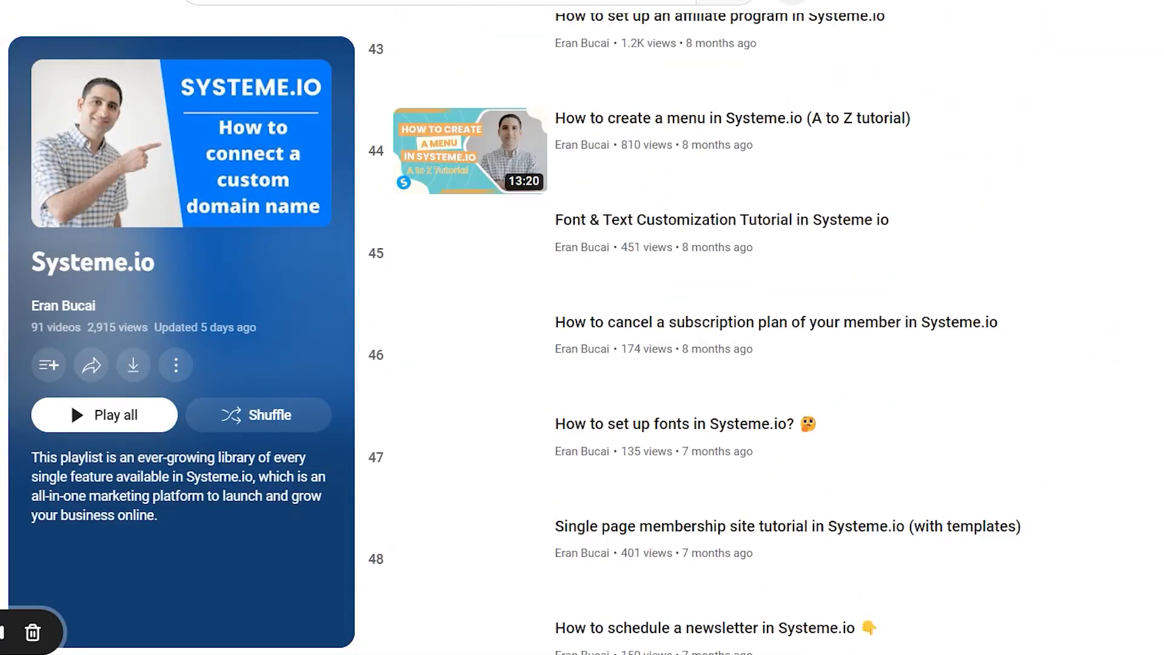
scroll(758, 328, down, 15)
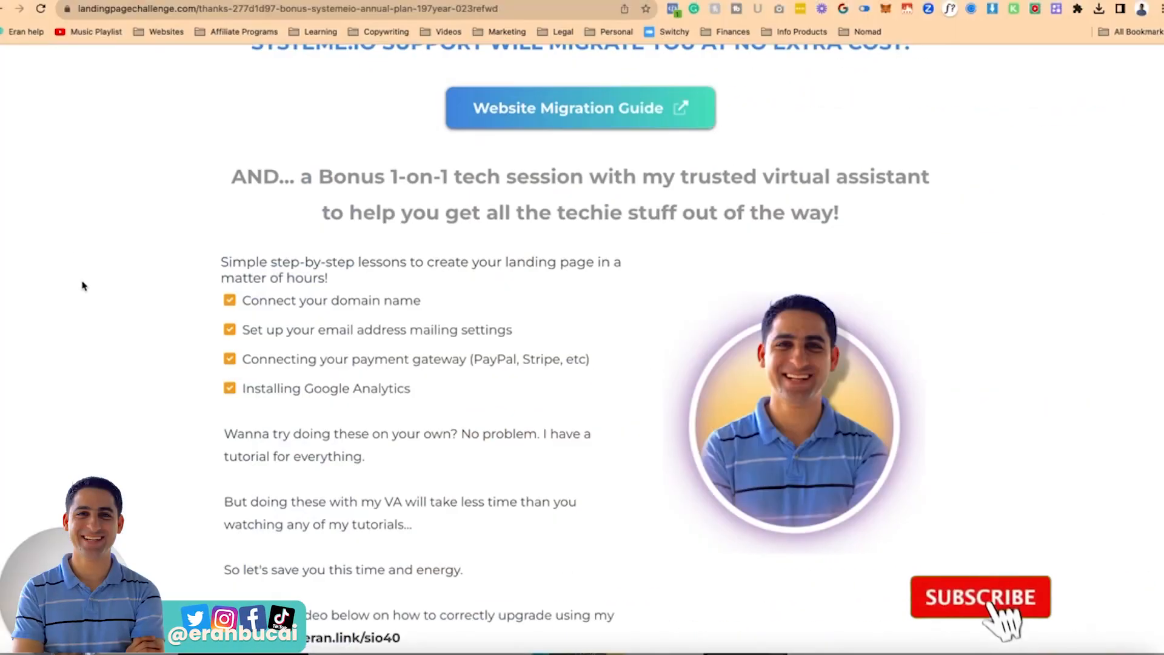